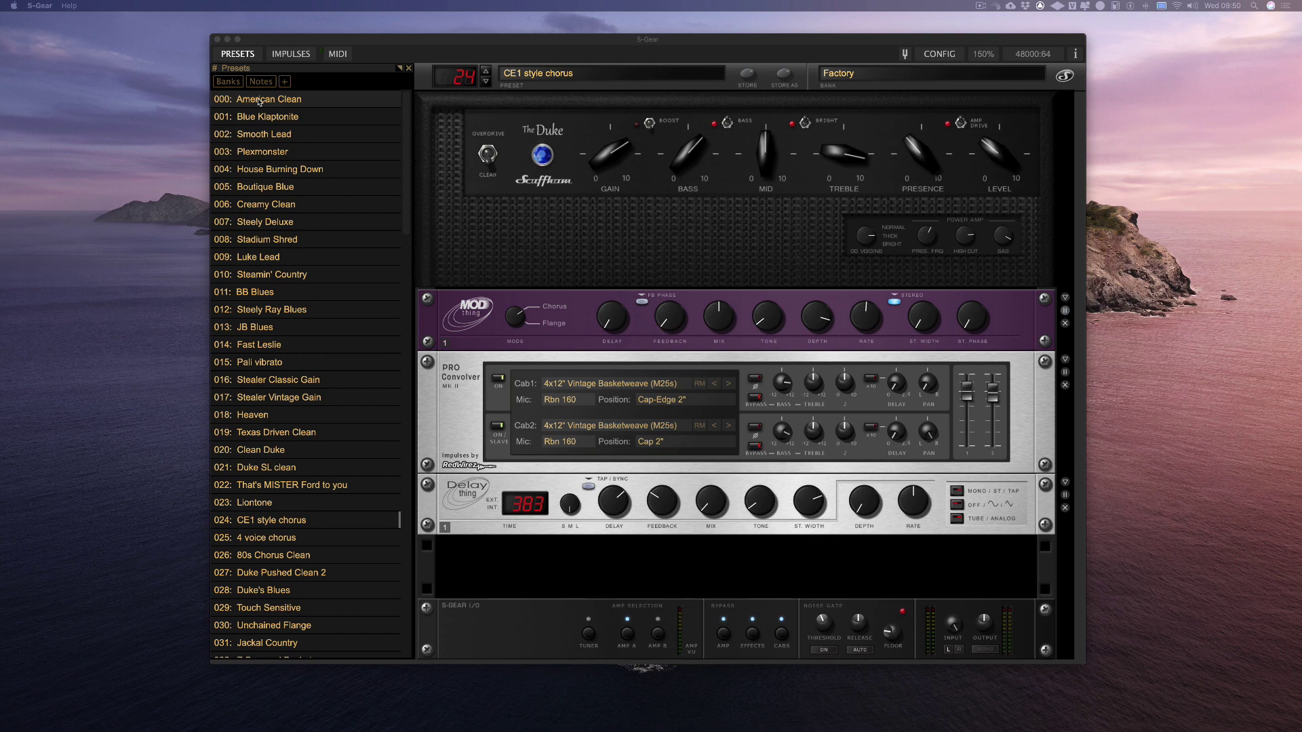
Export the American Clean preset to a file on the desktop
left_click(258, 102)
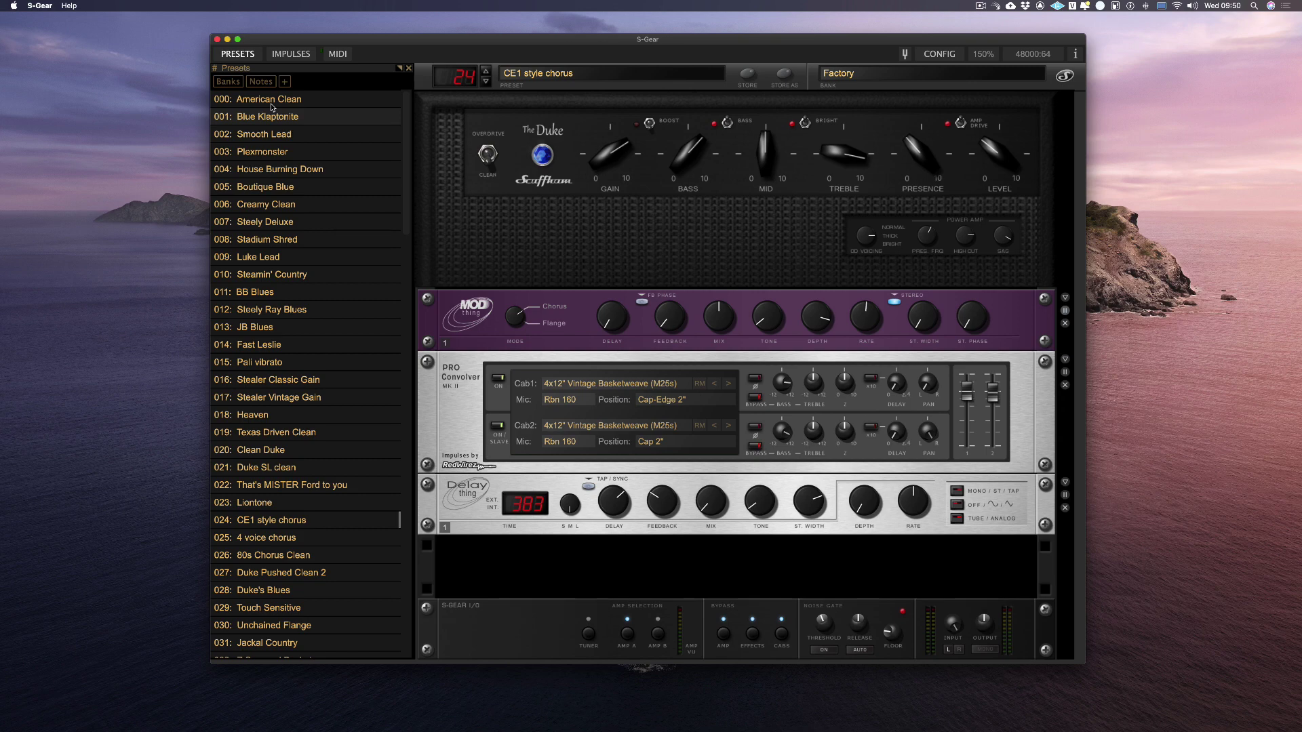
left_click_drag(272, 102, 101, 223)
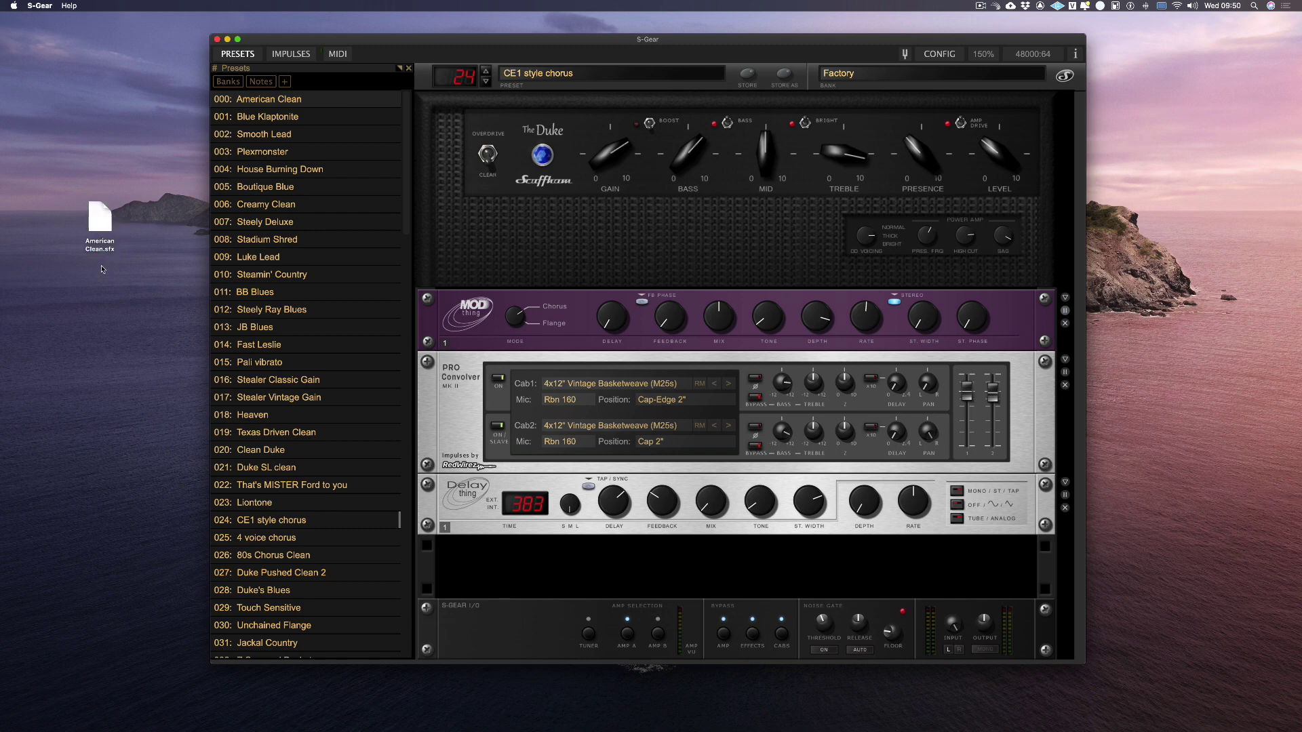
key("super+Tab")
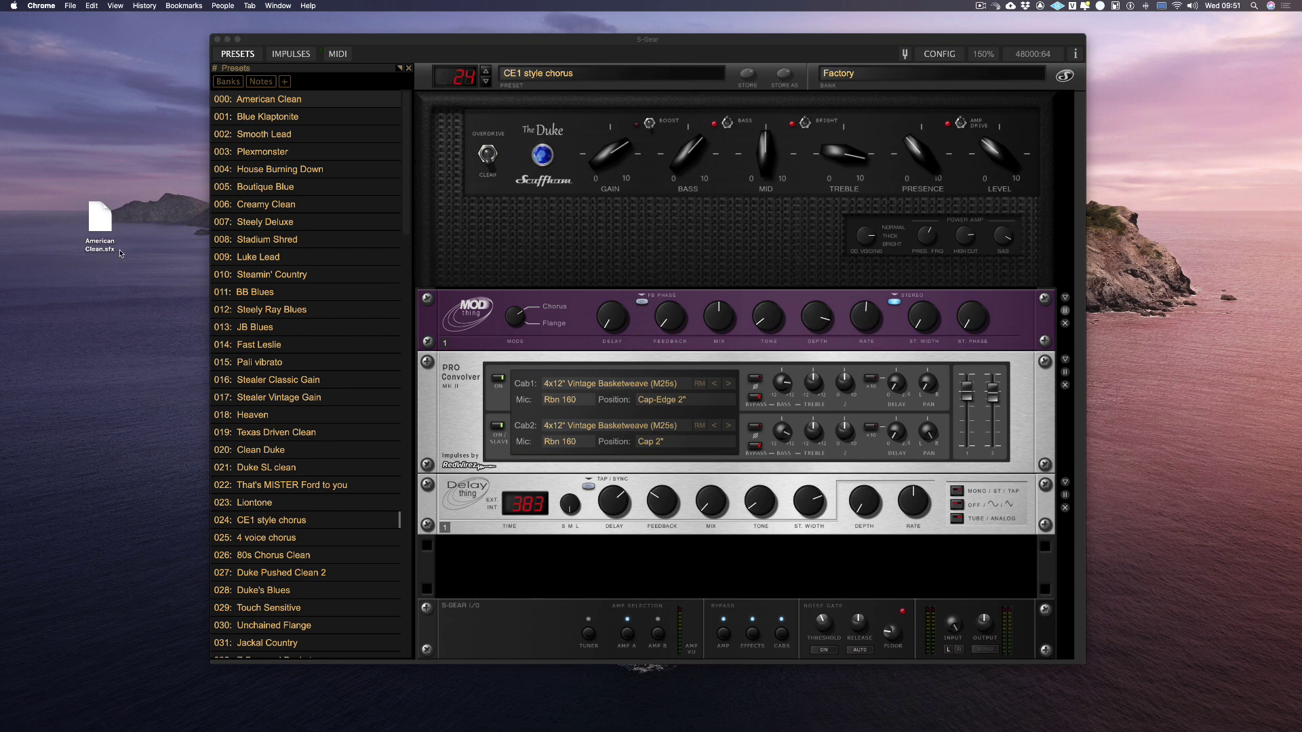
Import American Clean.sfx back into S-Gear as preset American Clean (124)
scroll(290, 242, "down", 20)
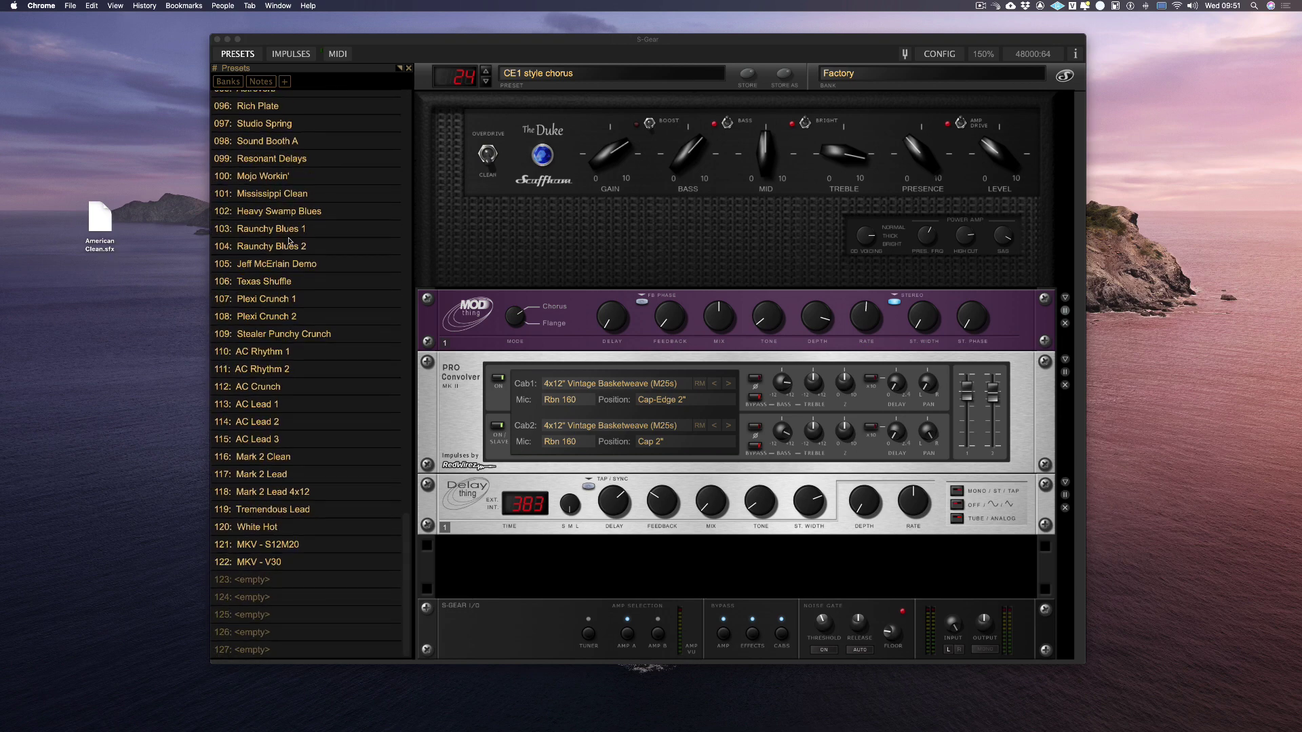
left_click_drag(99, 224, 272, 584)
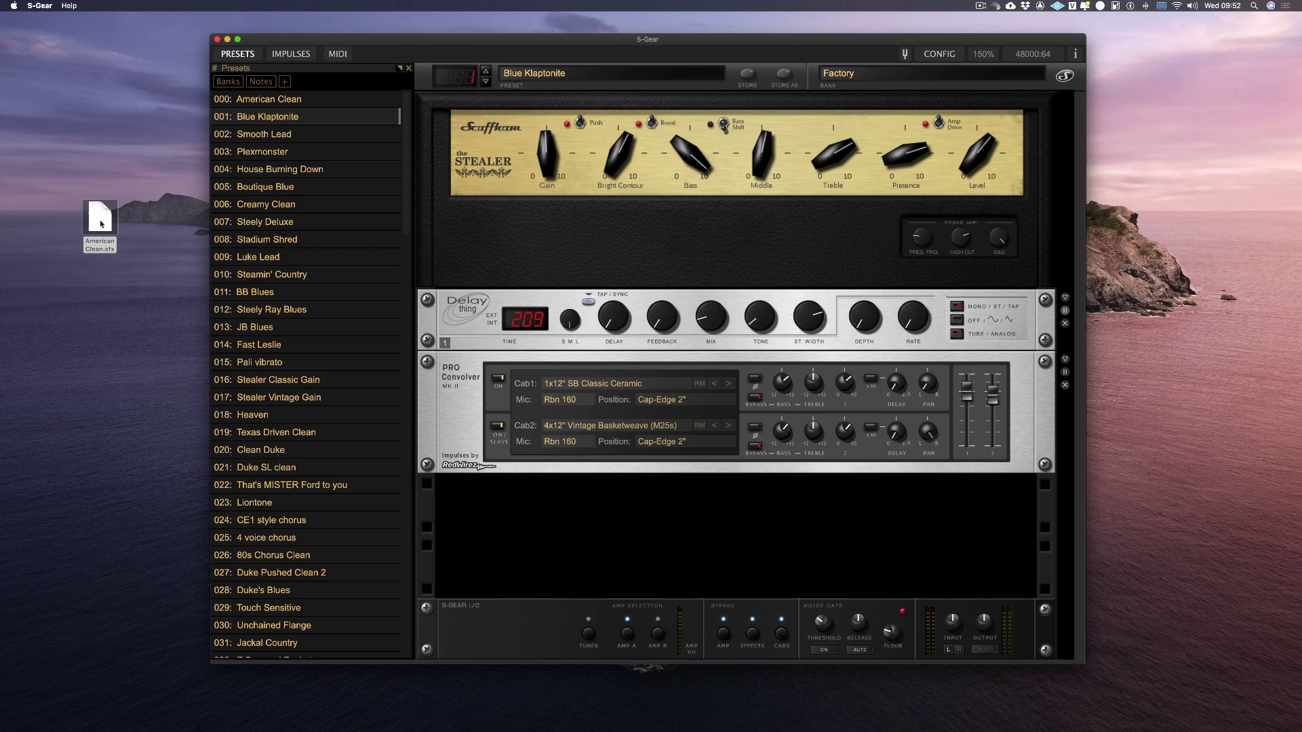
left_click_drag(100, 224, 565, 229)
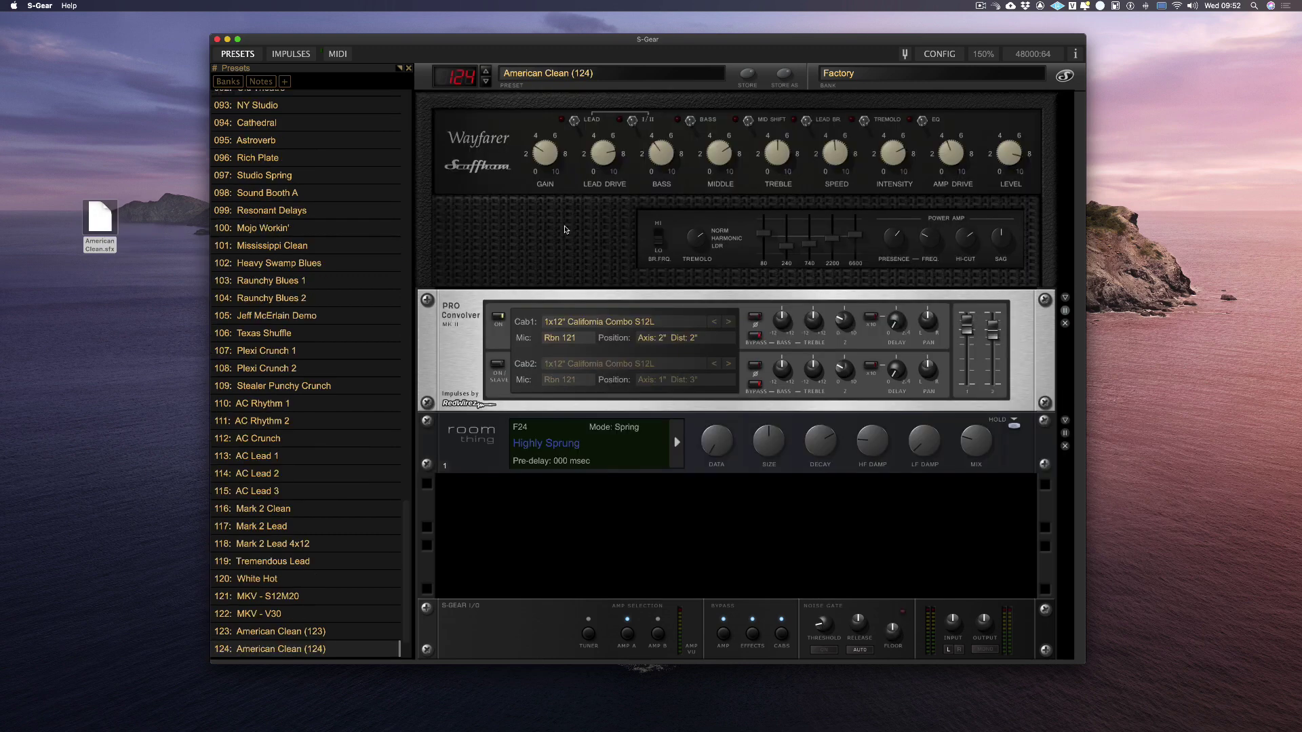
scroll(303, 596, "down", 3)
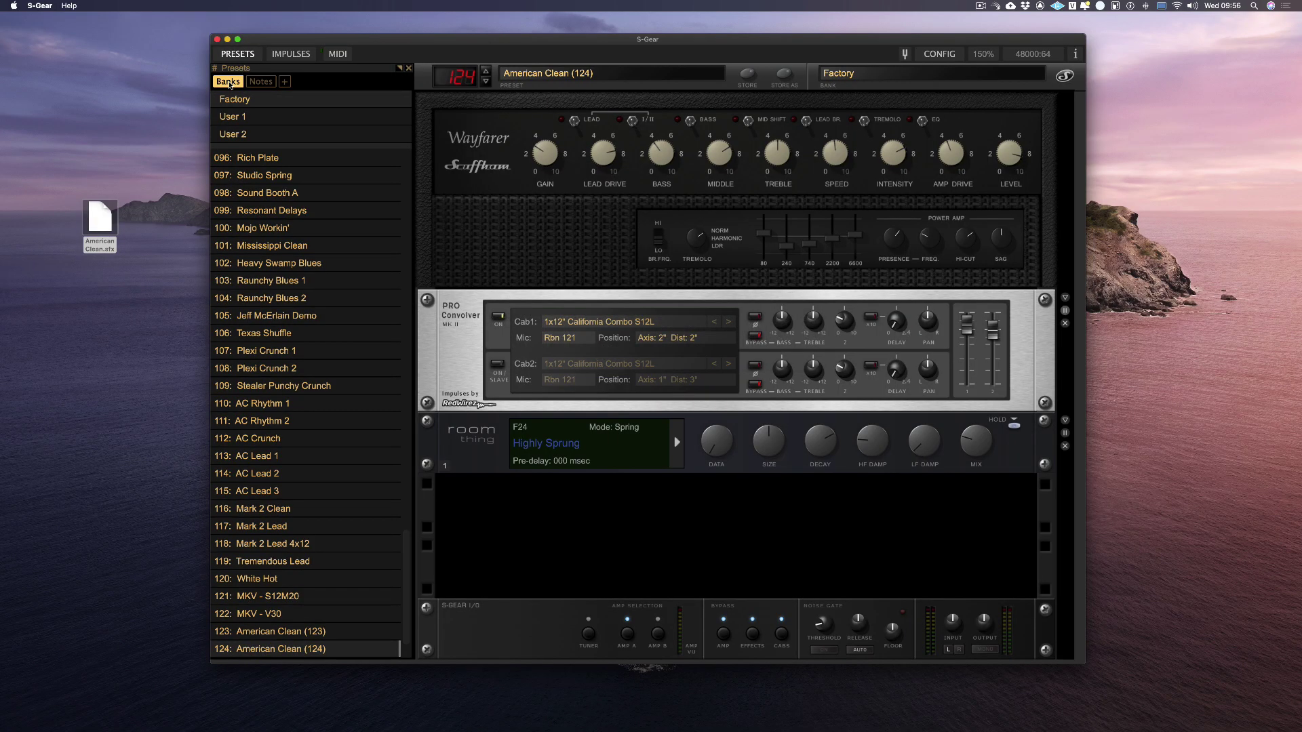
Create a new bank and name it 'Live Bank'
left_click(285, 81)
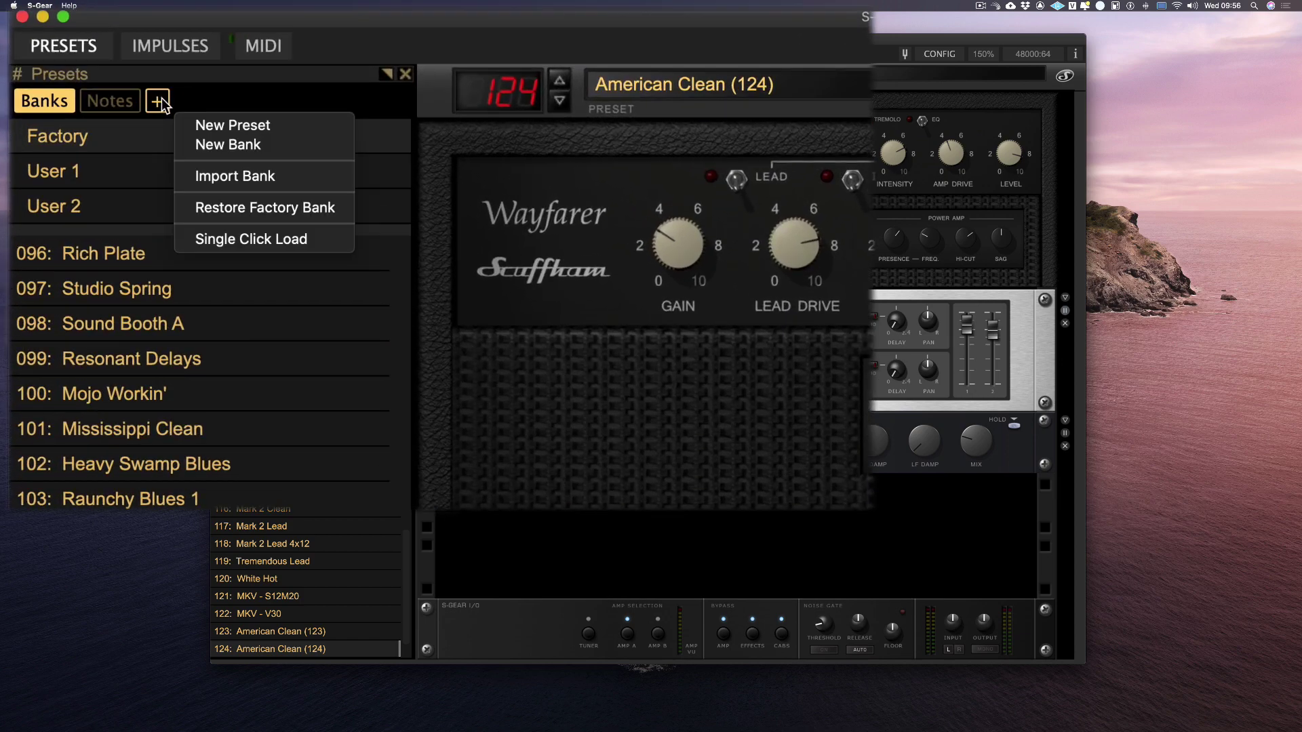
left_click(239, 141)
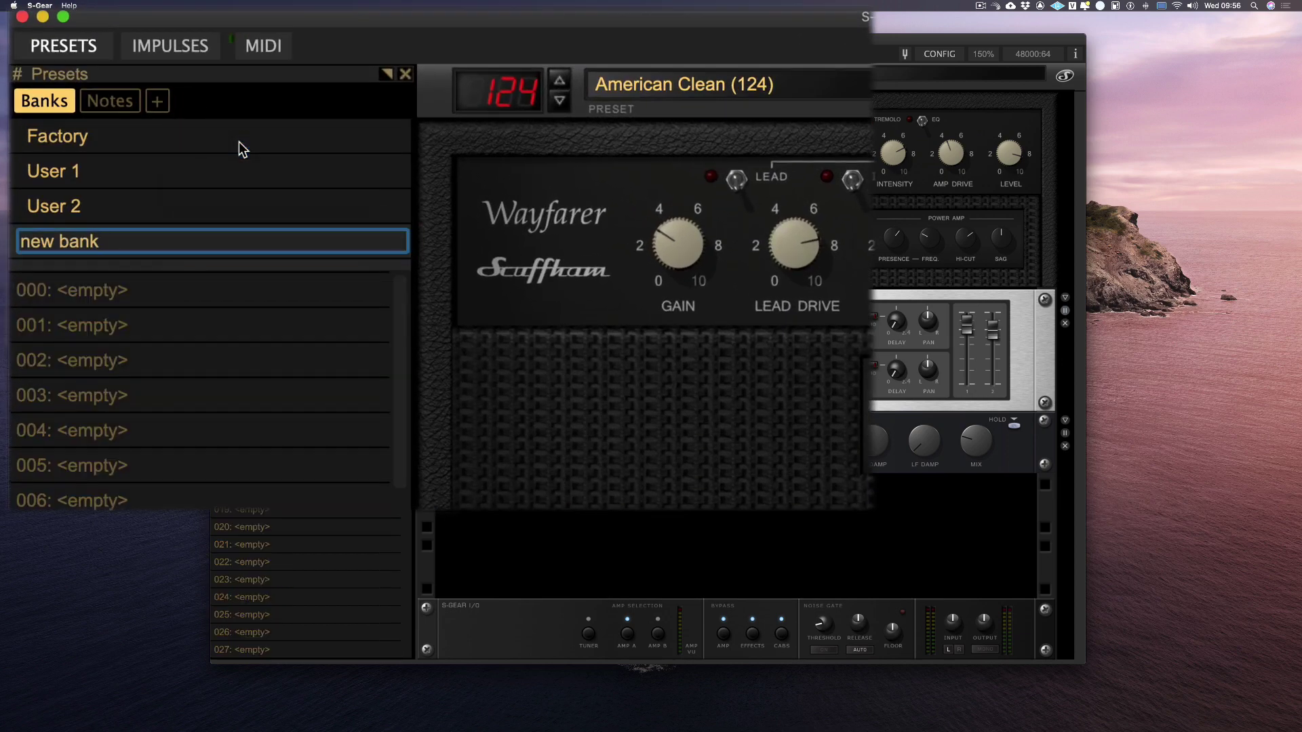
key("BackSpace")
key("BackSpace")
key("BackSpace")
key("BackSpace")
key("BackSpace")
key("BackSpace")
key("BackSpace")
key("BackSpace")
type("Live Ban")
type("k")
key("Return")
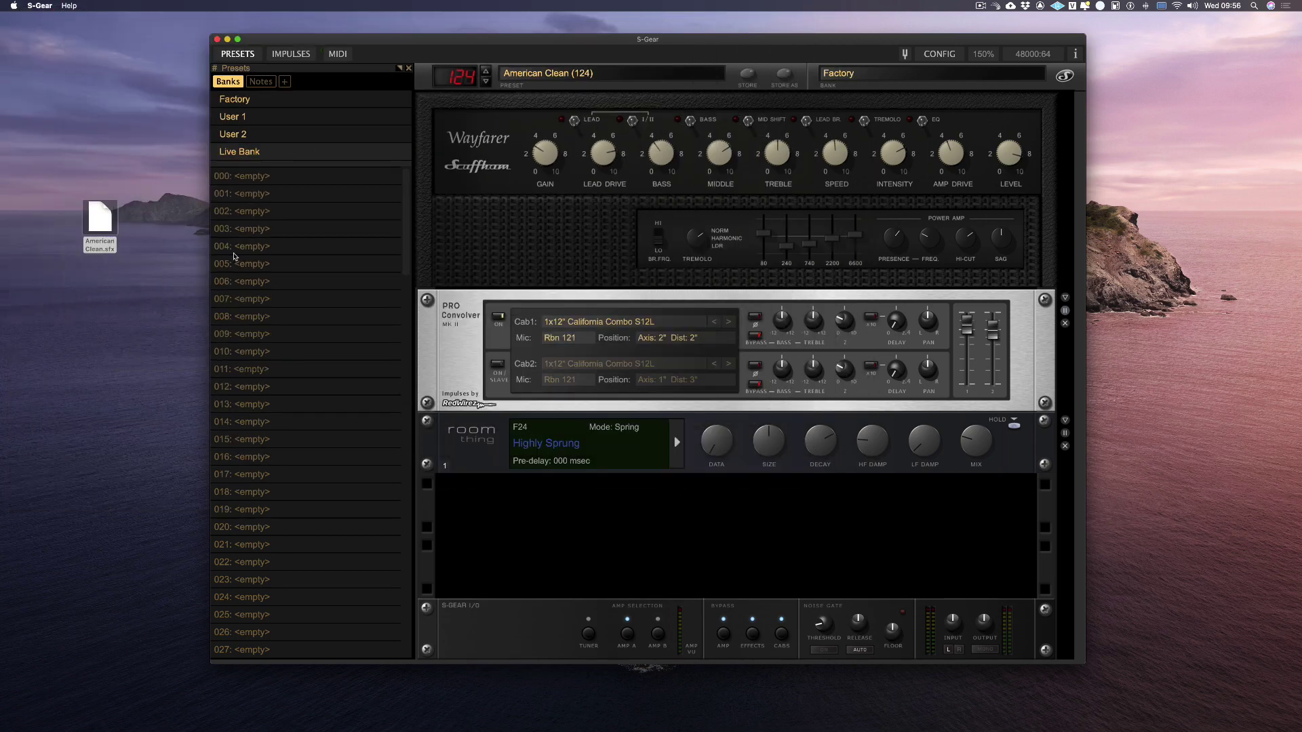
Copy Studio Spring, Smooth Lead, Heavy Swamp Blues and Luke Lead from Factory into Live Bank
left_click(239, 100)
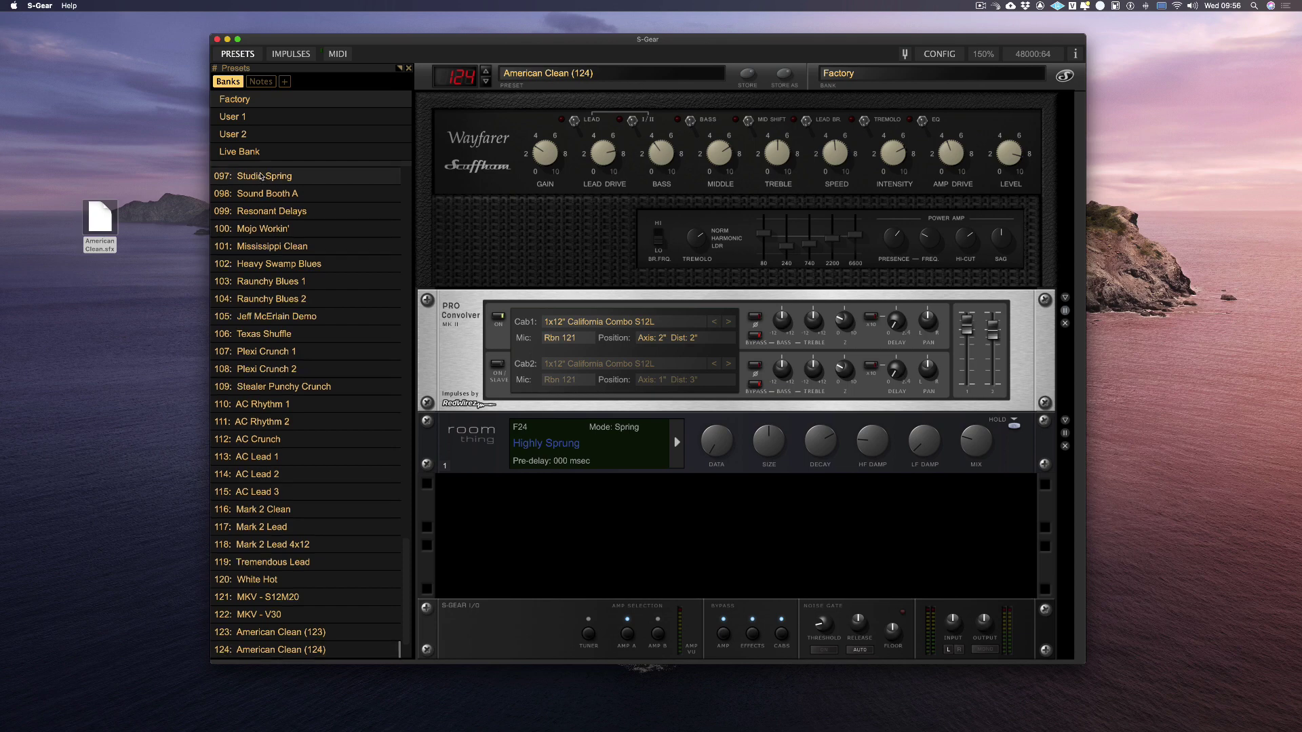
left_click_drag(261, 176, 242, 152)
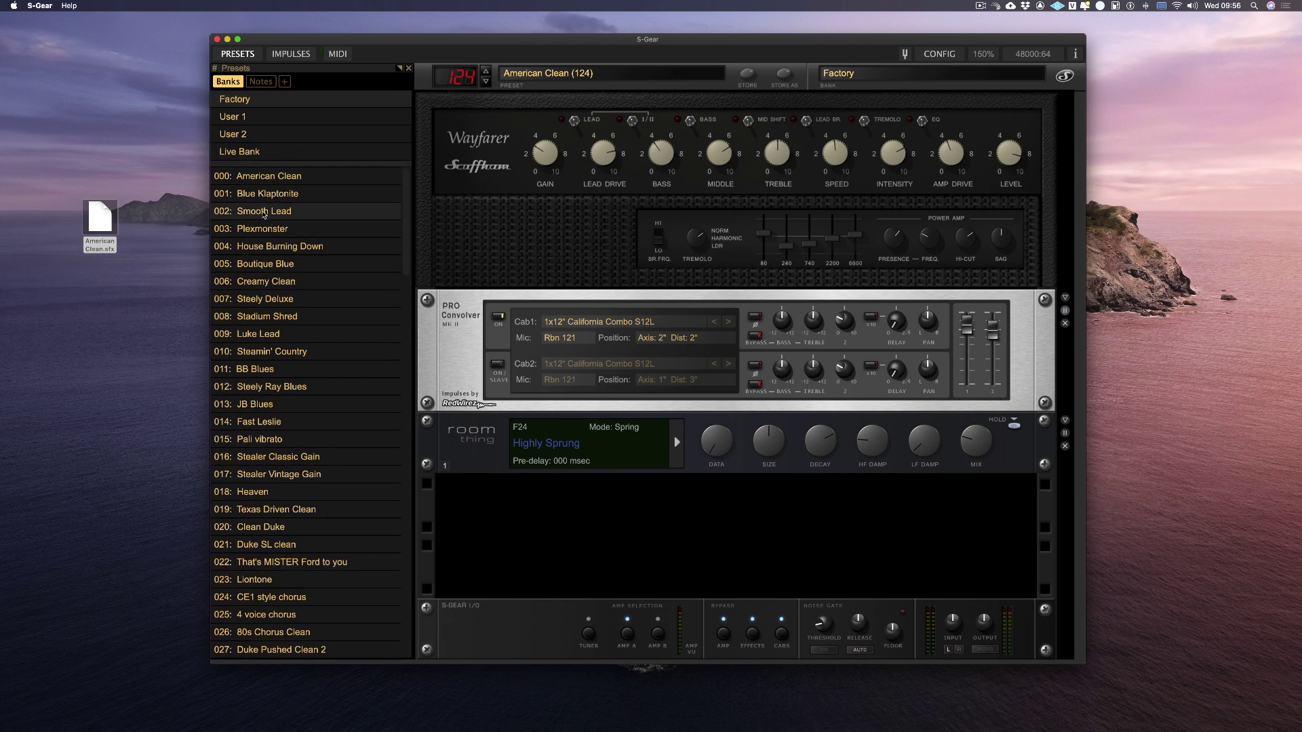
left_click_drag(264, 214, 244, 155)
left_click(245, 153)
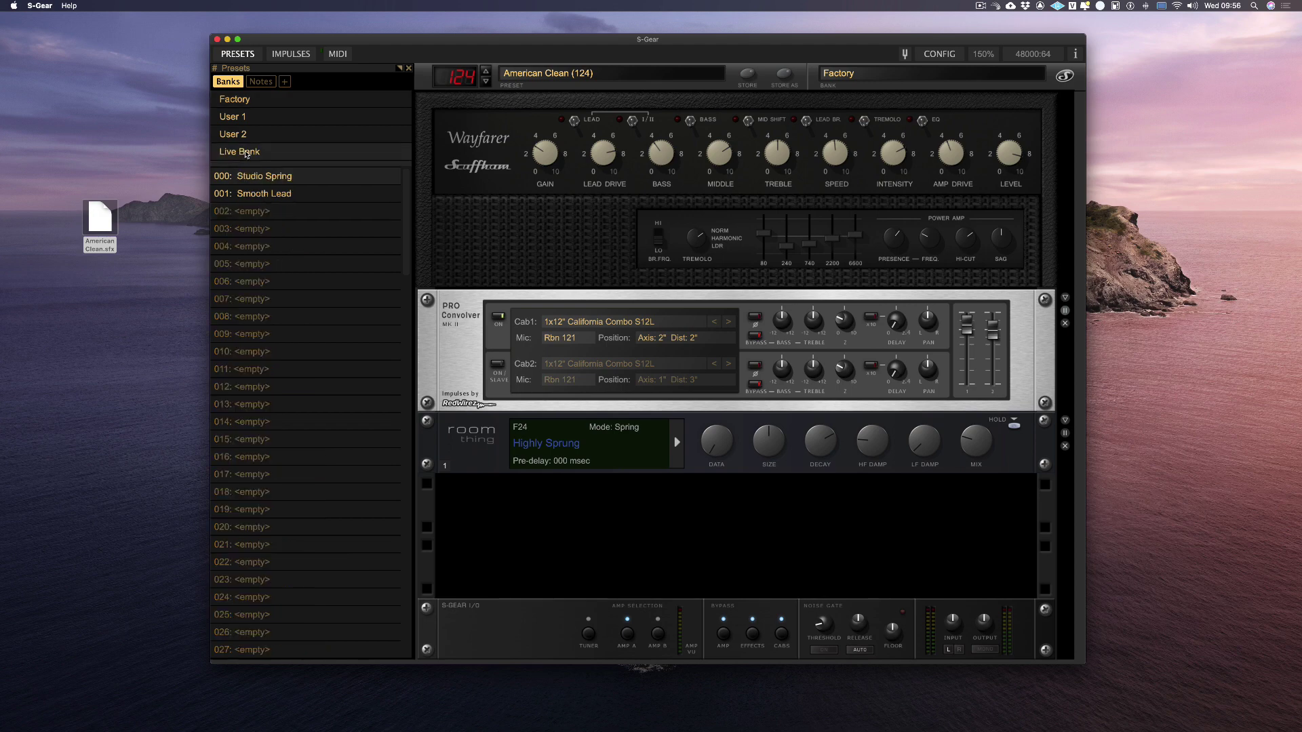
left_click(234, 101)
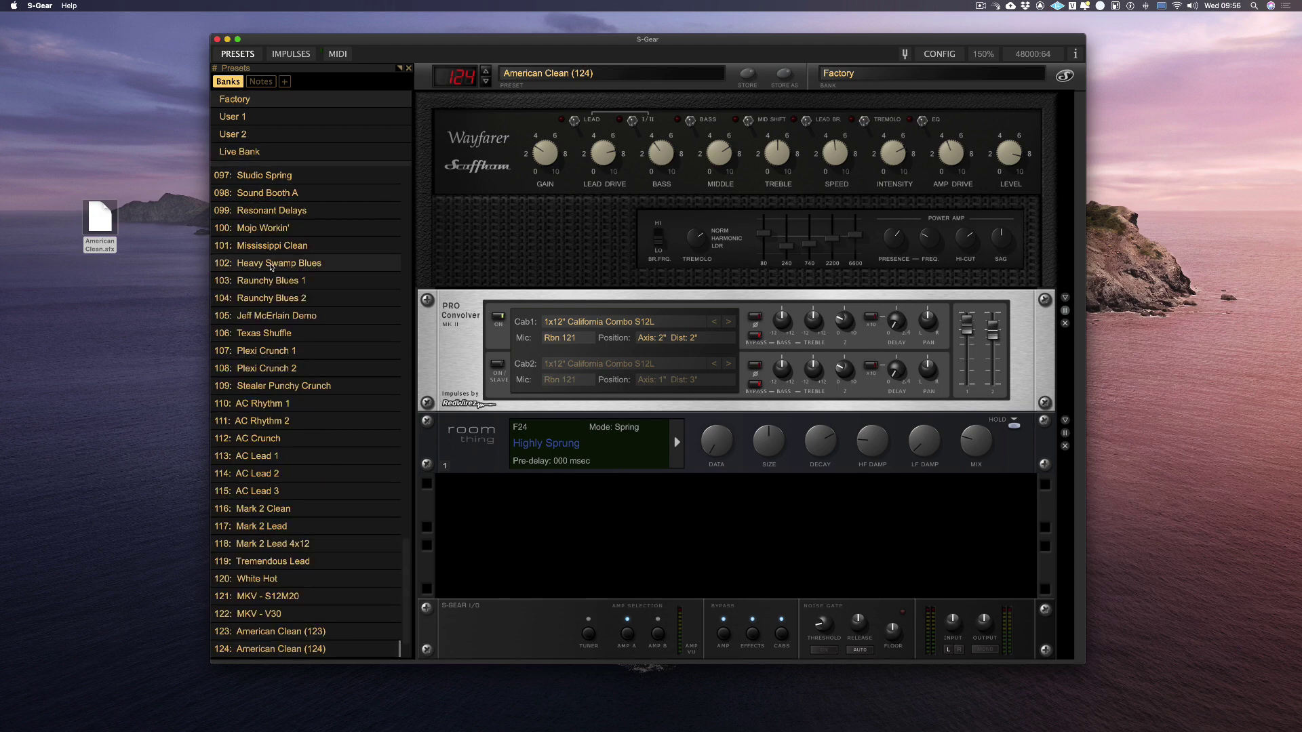
left_click_drag(271, 265, 231, 152)
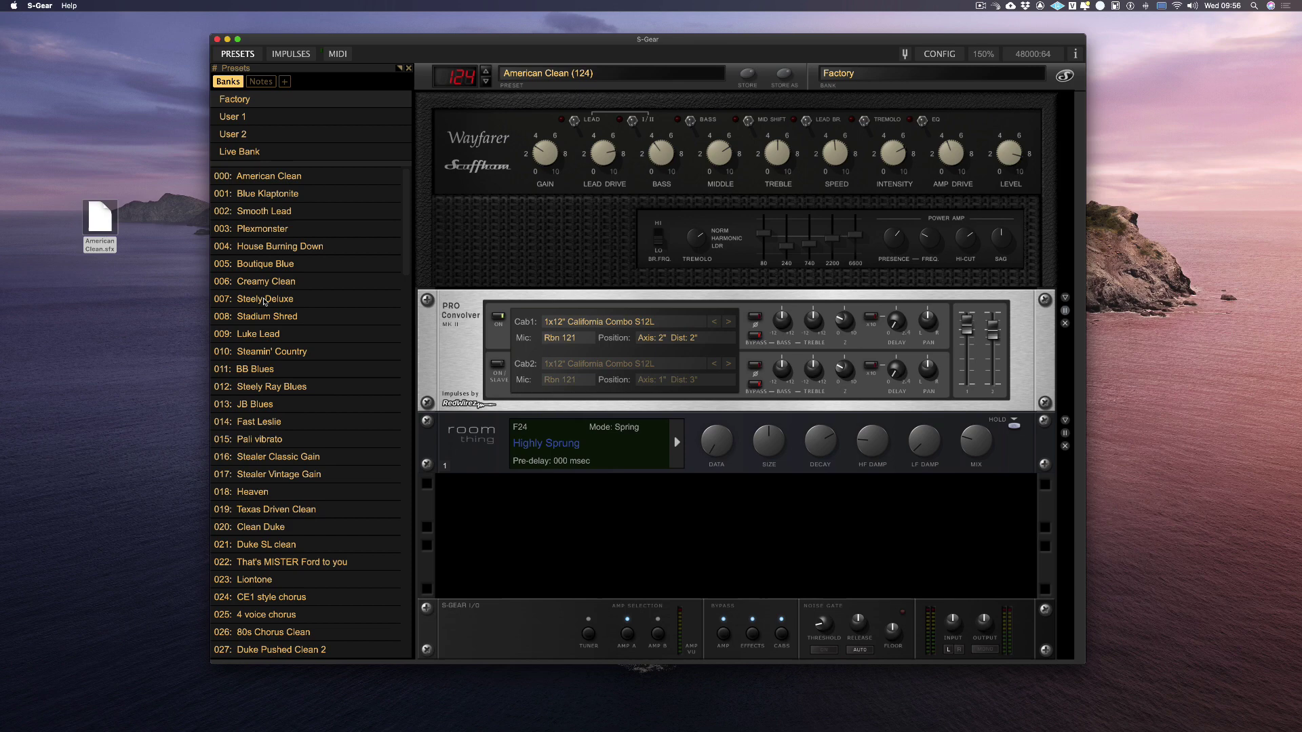
left_click_drag(261, 337, 255, 154)
Export Live Bank to the desktop as Live Bank.sfx and re-import it as Live Bank 1
left_click(256, 154)
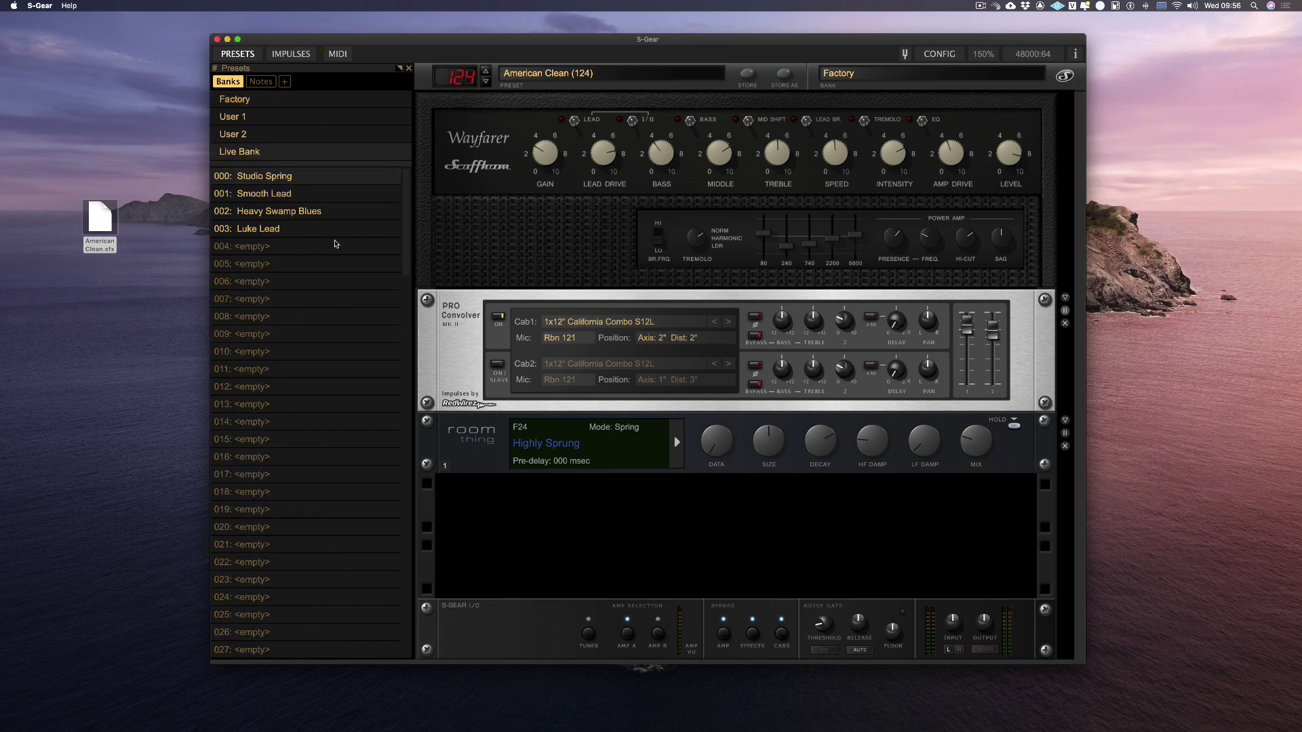
left_click_drag(242, 154, 95, 146)
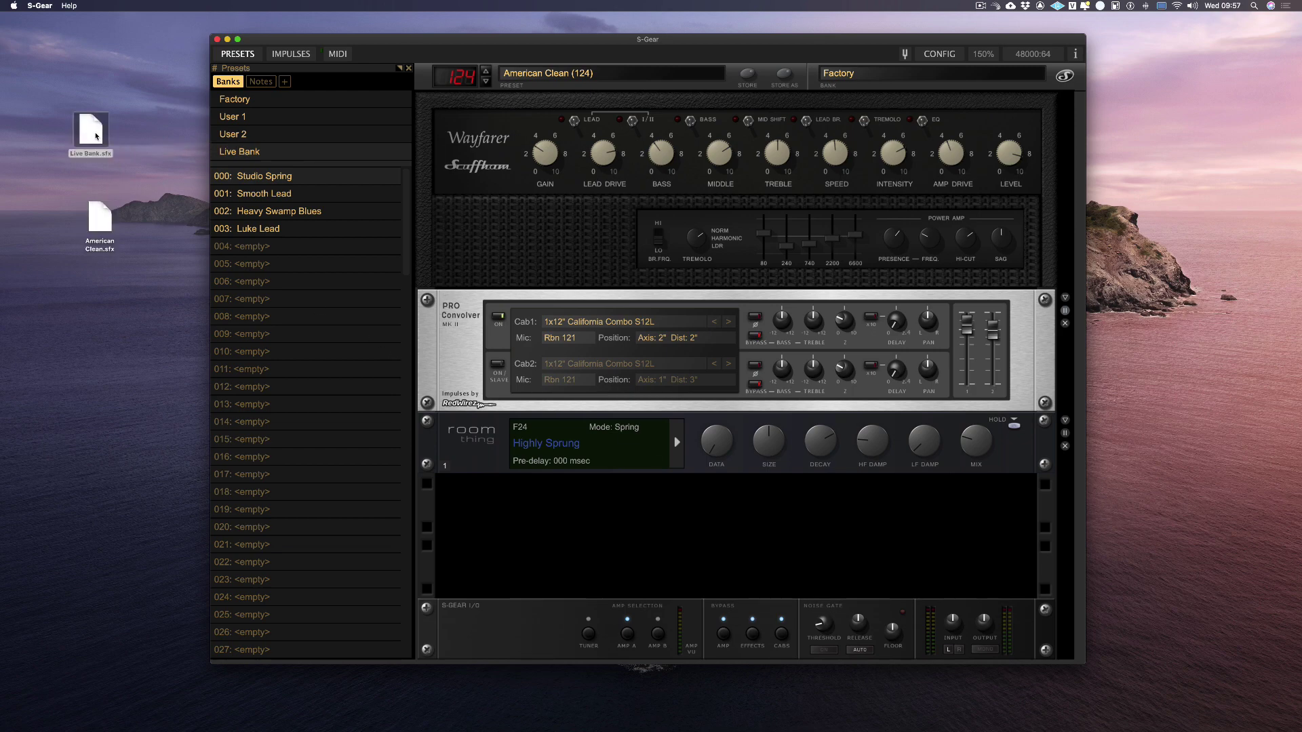
left_click_drag(94, 134, 467, 163)
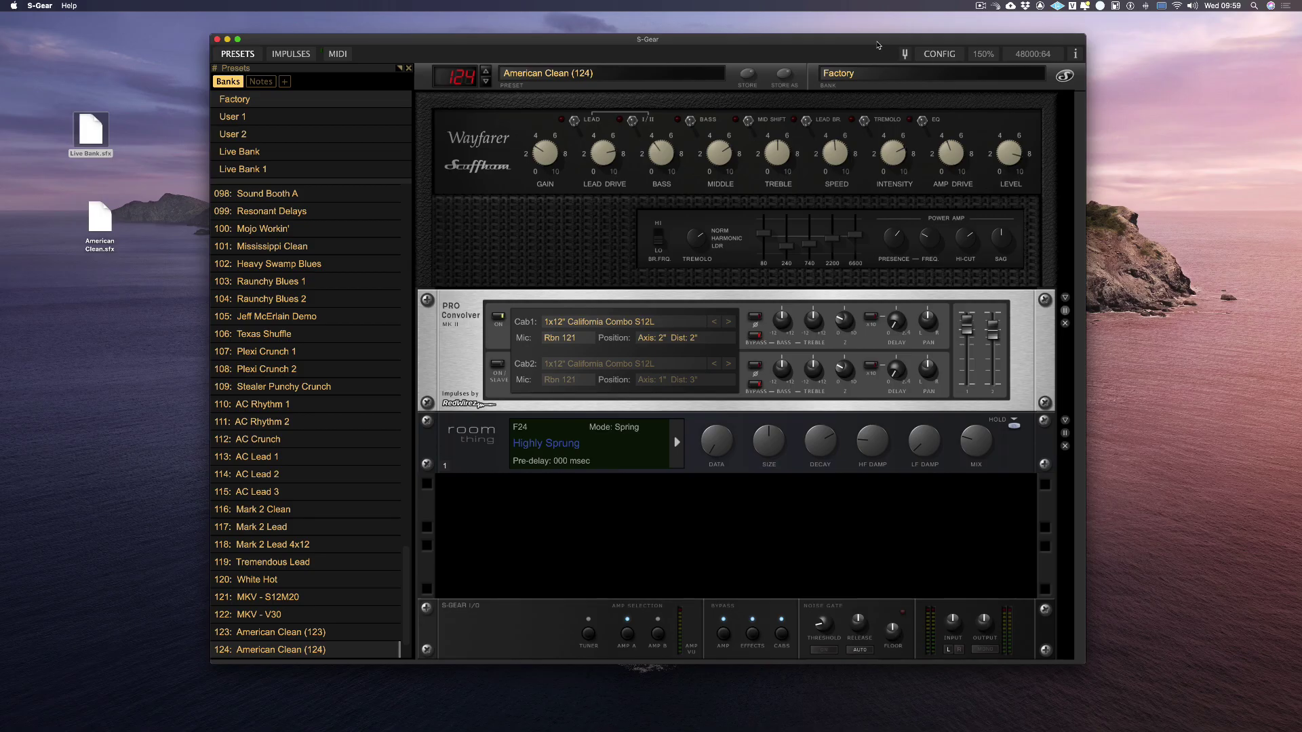
Enable Single Click Load, then load Smooth Lead from Live Bank
left_click(285, 81)
left_click(352, 151)
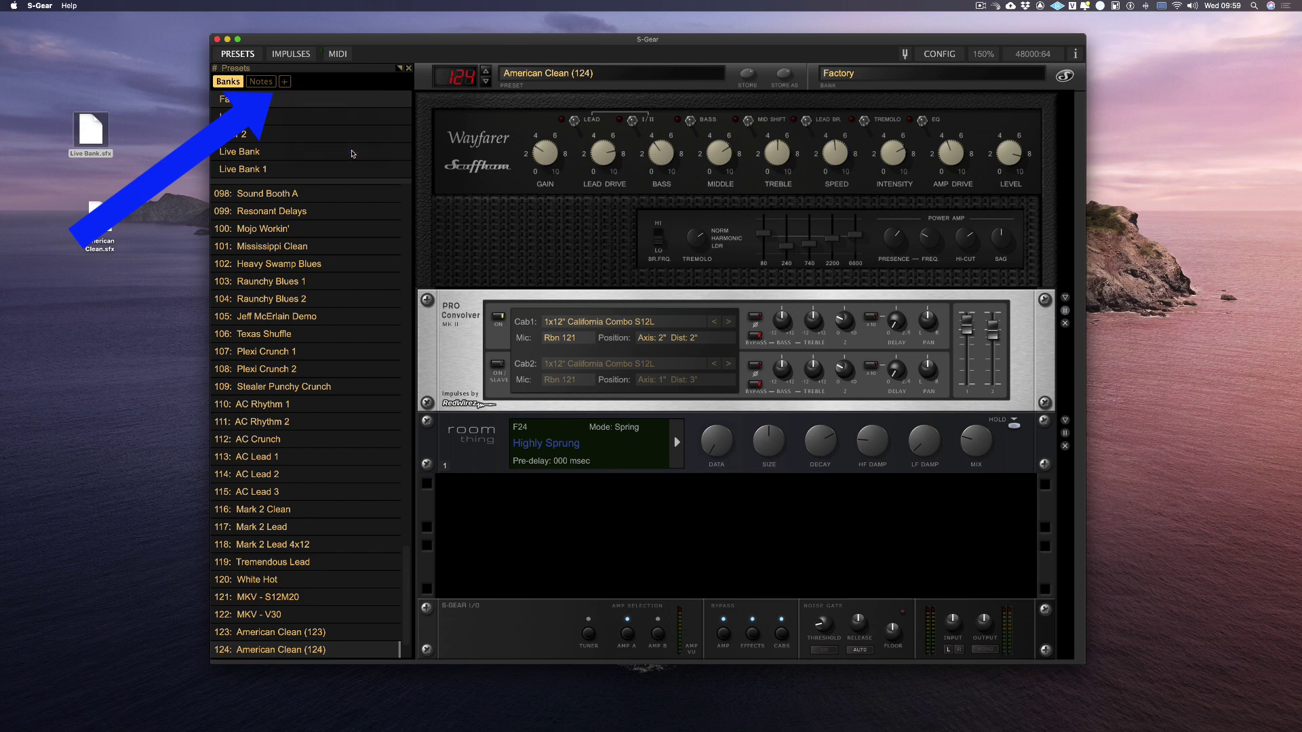
left_click(261, 211)
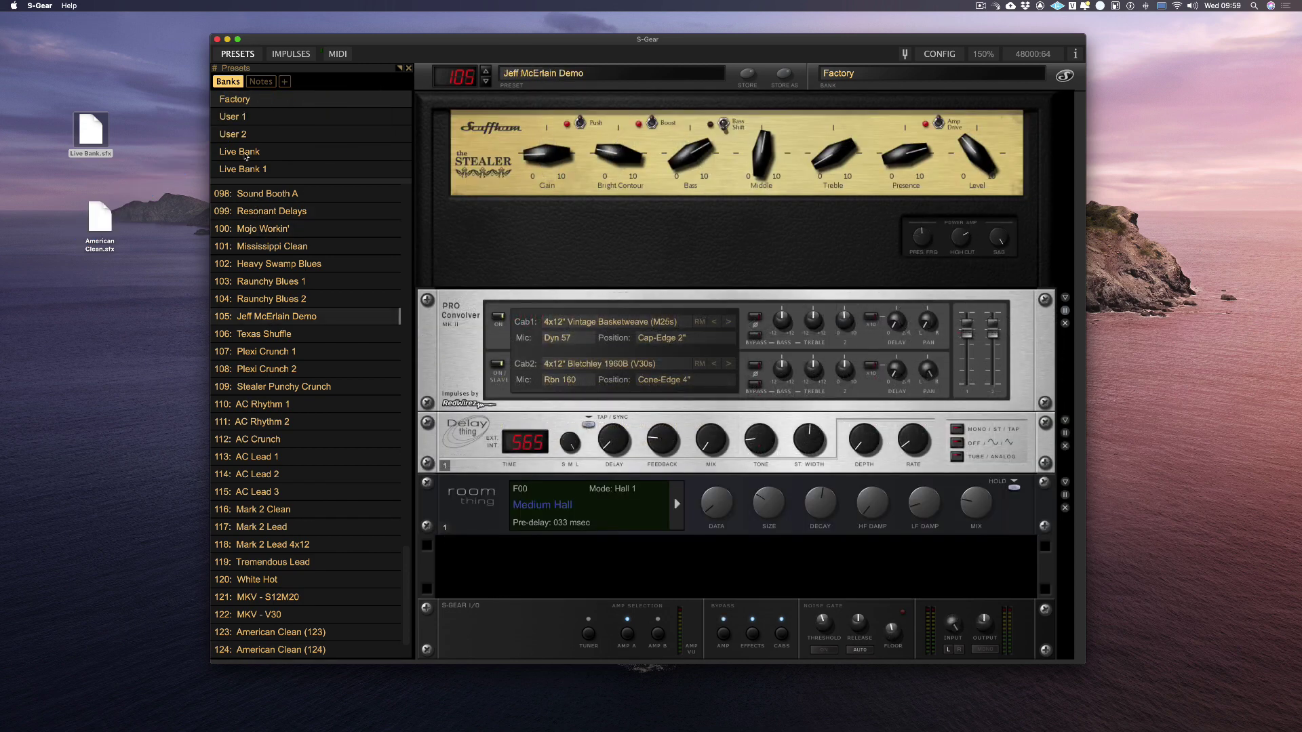
left_click(245, 155)
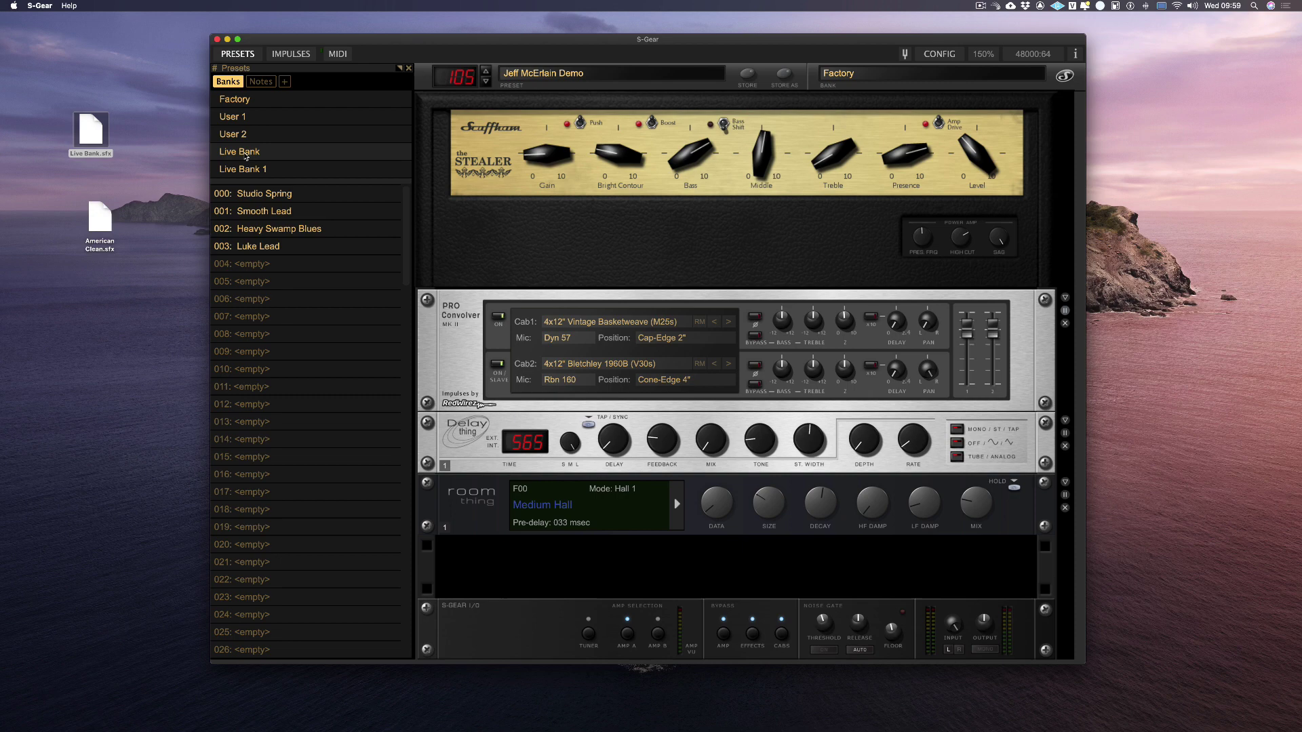
left_click(258, 196)
left_click(259, 211)
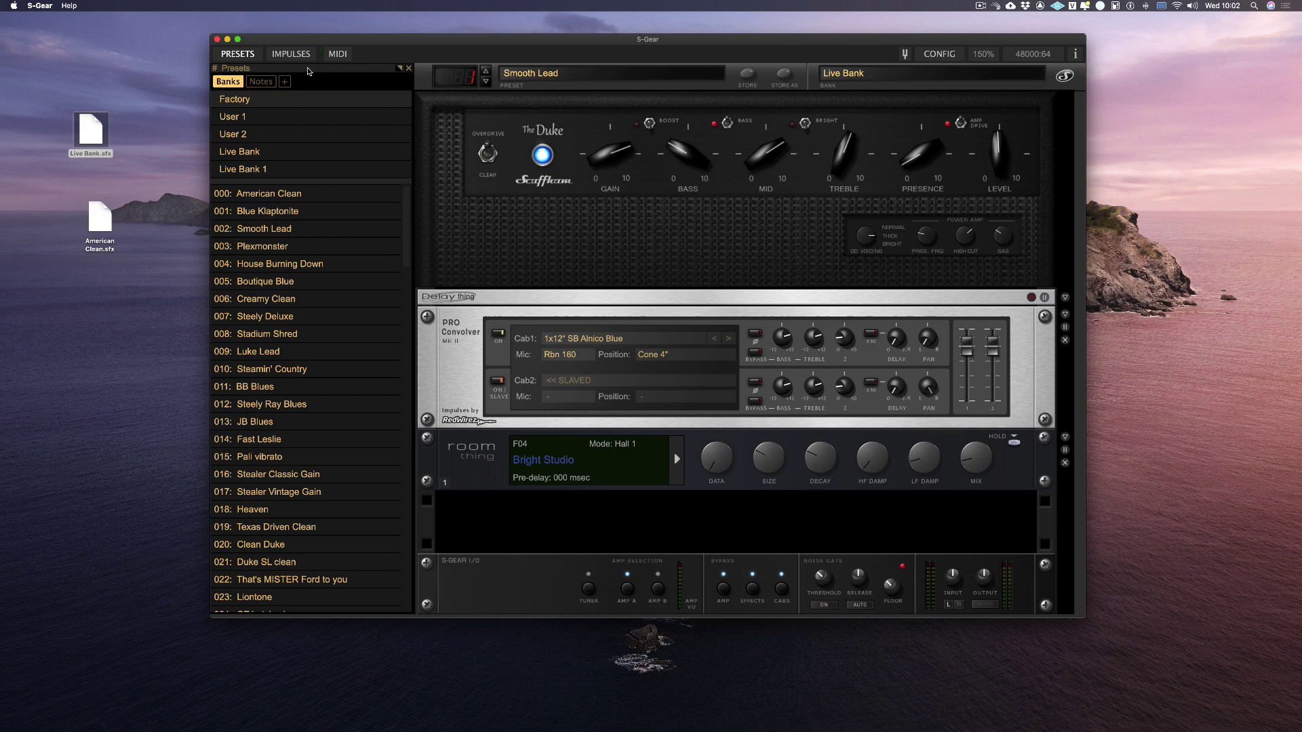
left_click_drag(307, 70, 627, 114)
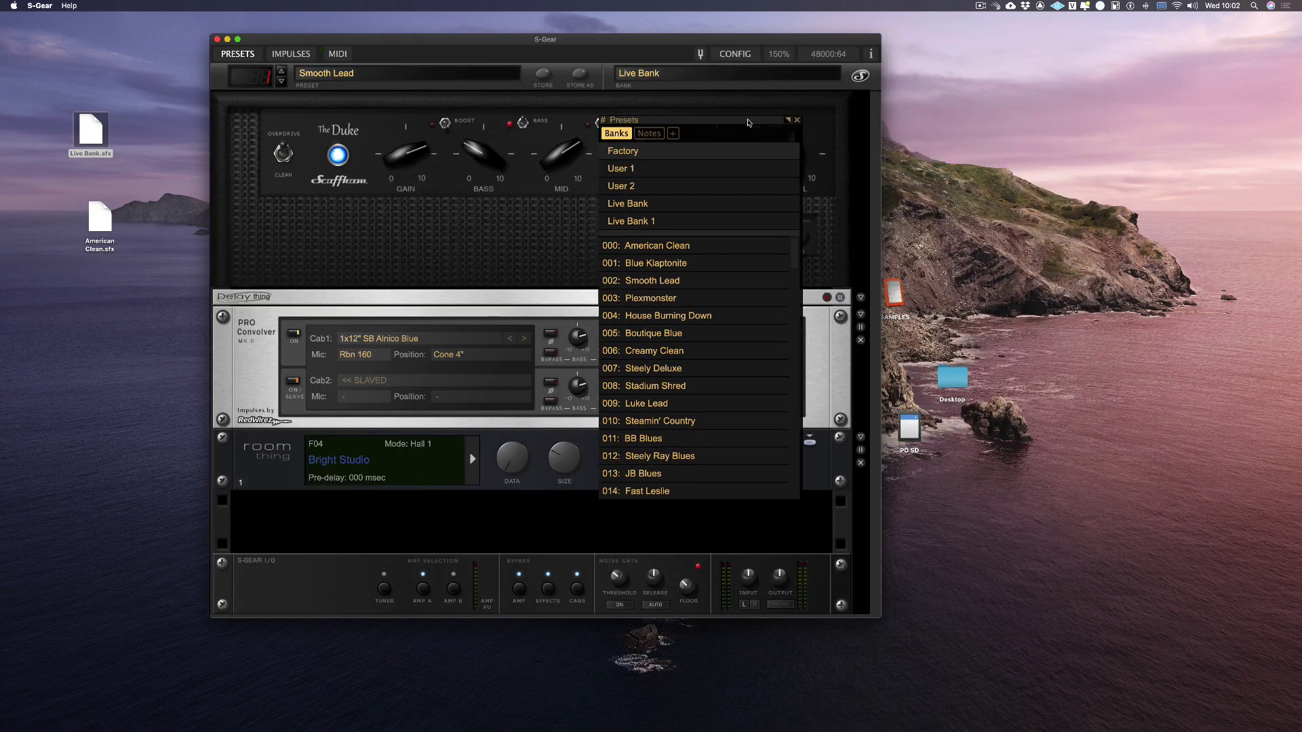
left_click_drag(749, 123, 753, 201)
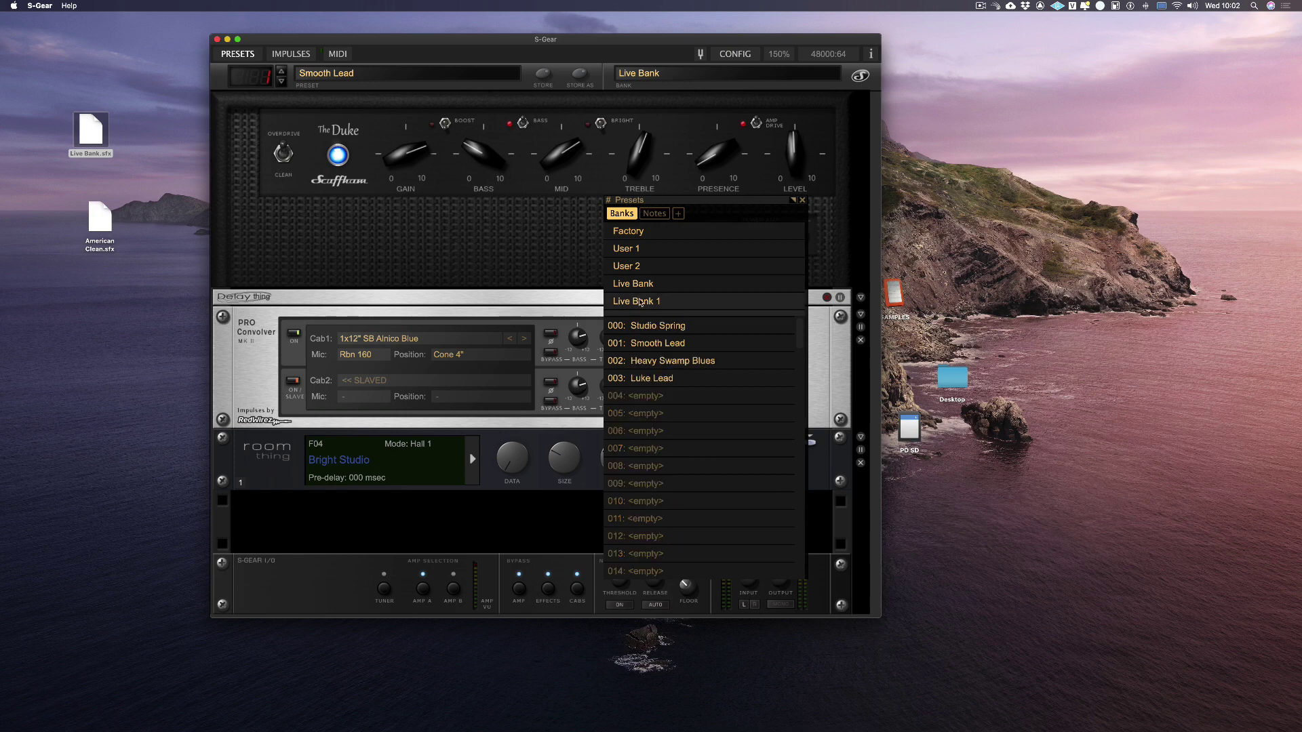
left_click(291, 54)
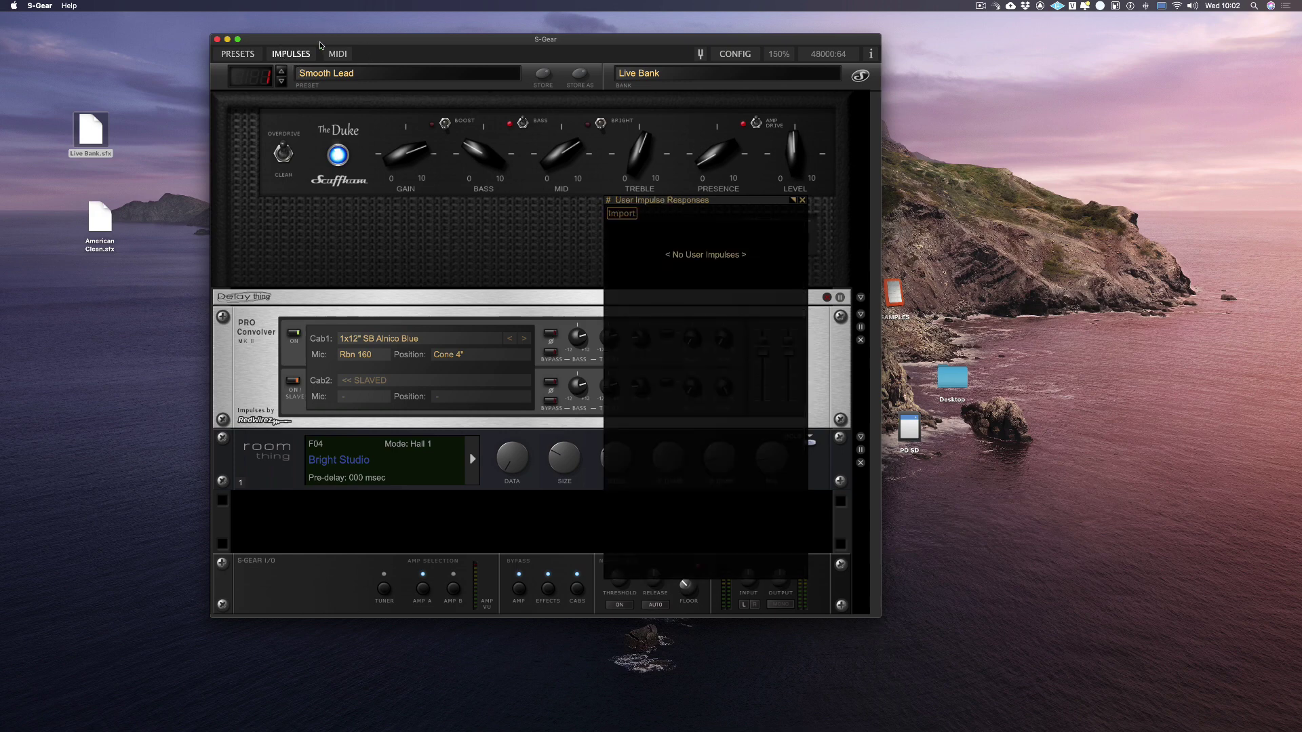
left_click(337, 54)
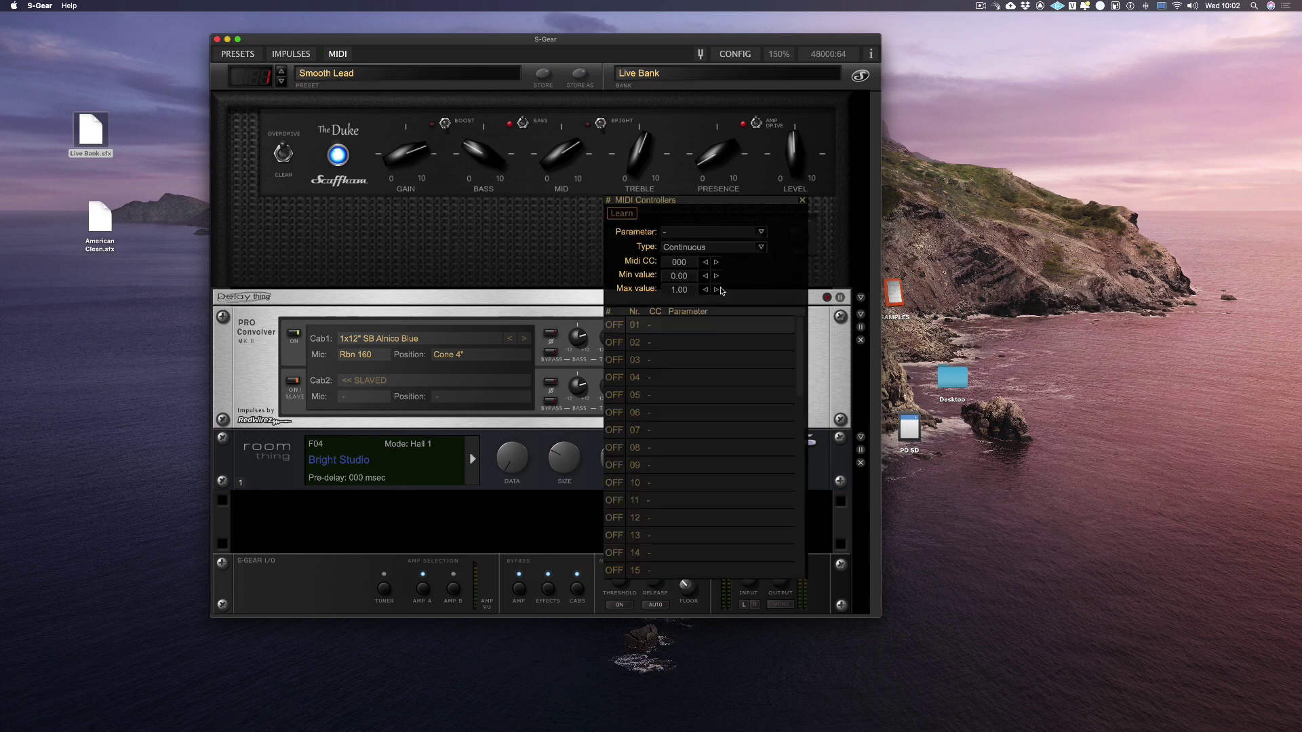
left_click(235, 57)
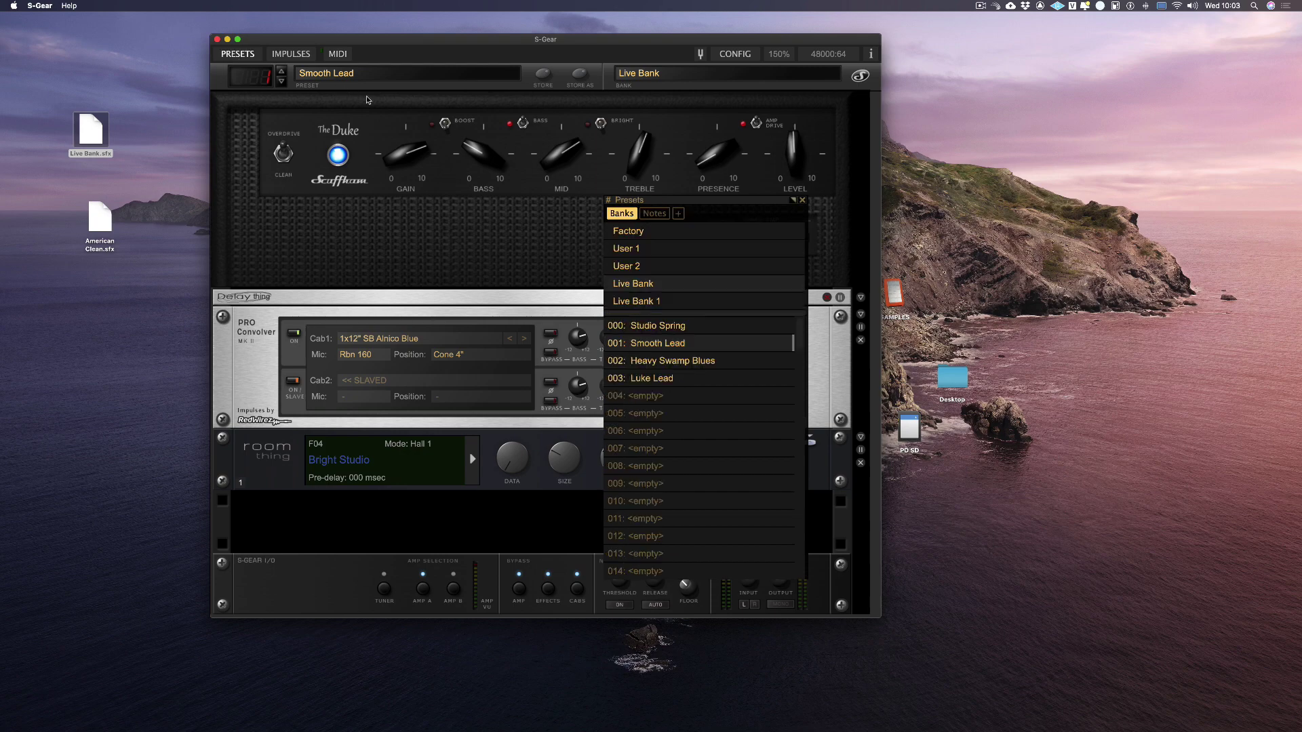
left_click_drag(701, 201, 246, 118)
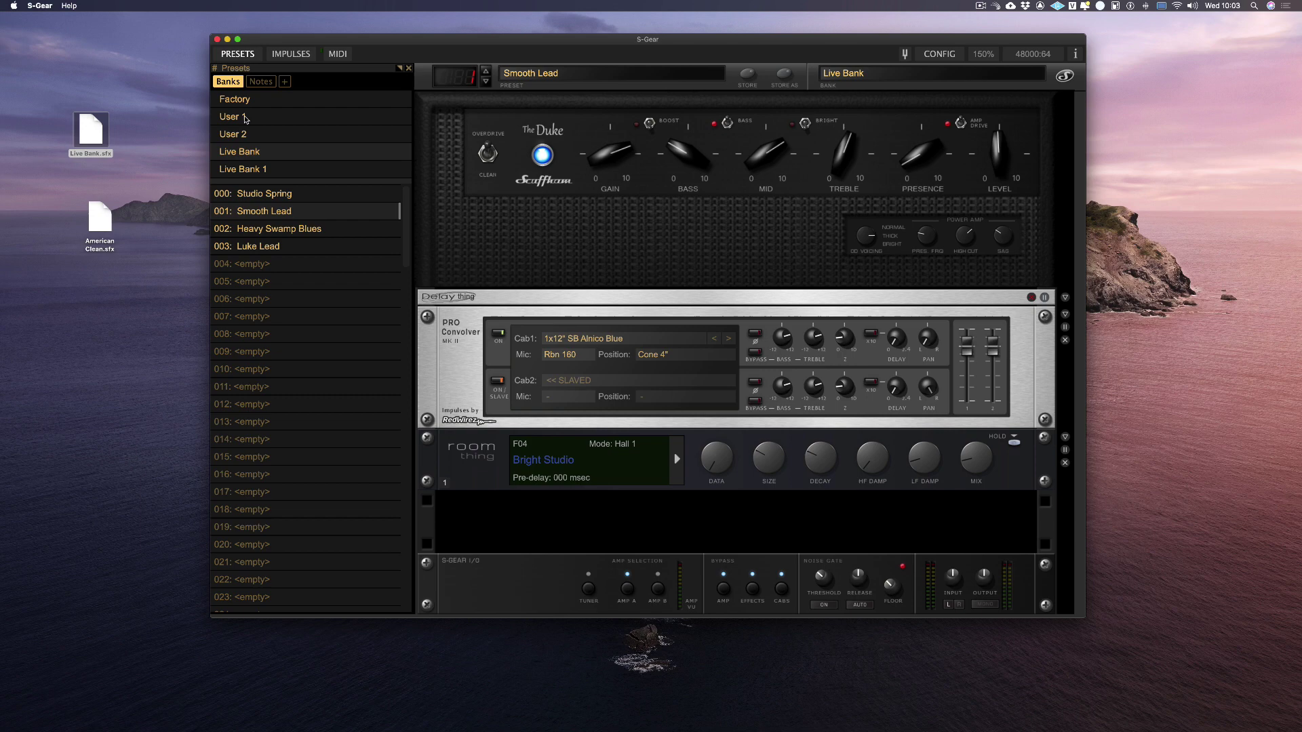
Add a New Preset to Live Bank and create an empty bank called 'new bank'
left_click(408, 68)
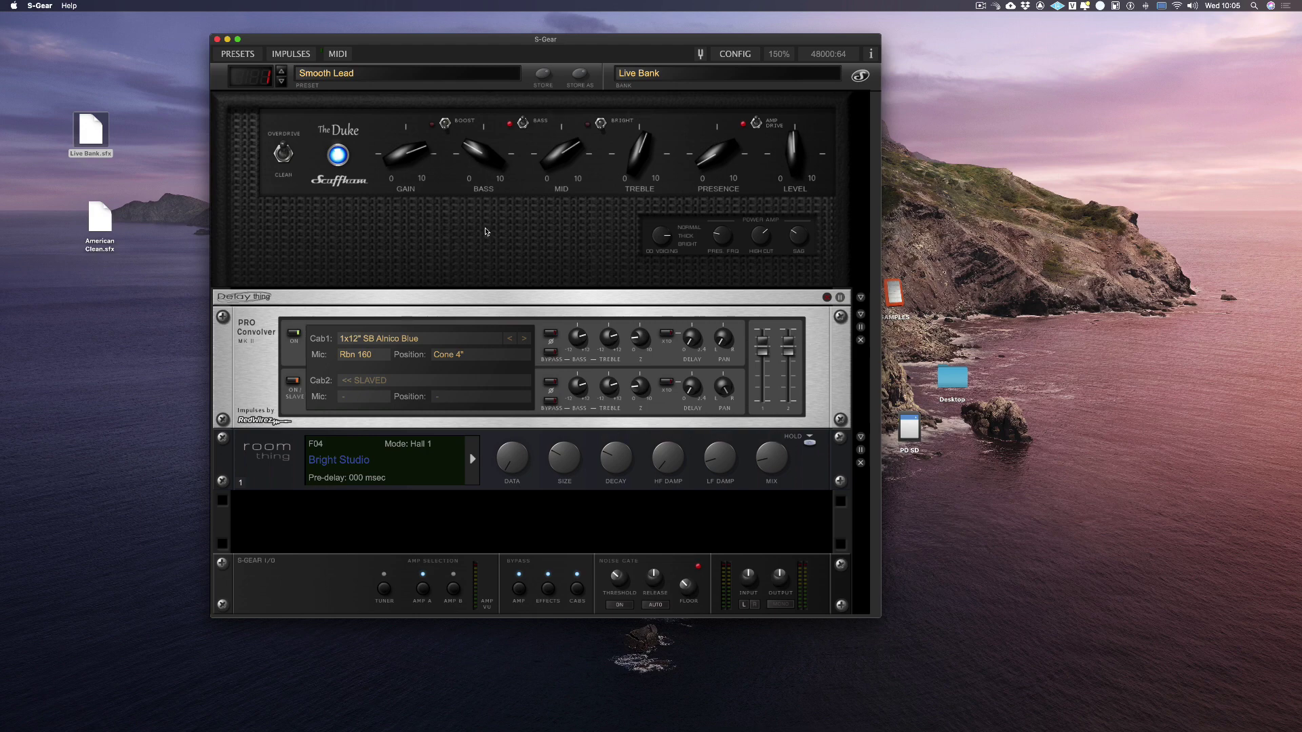
left_click(240, 54)
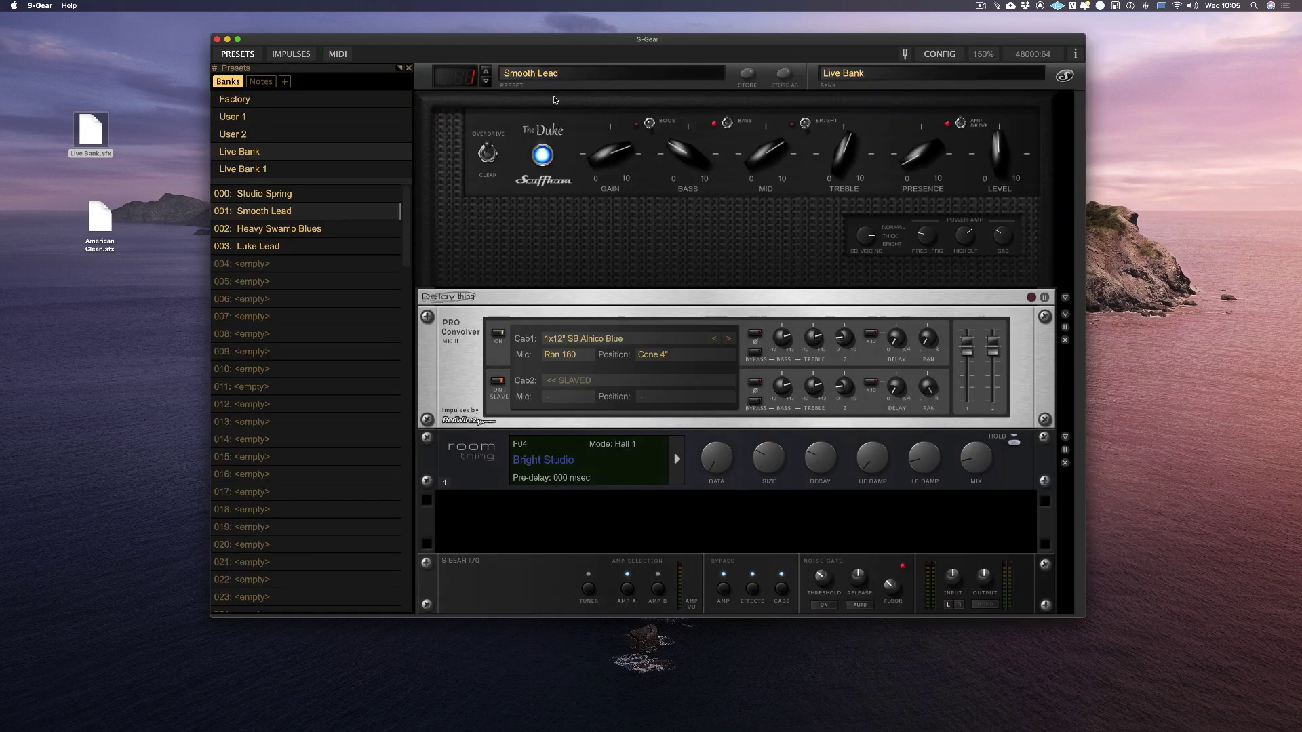
left_click(594, 74)
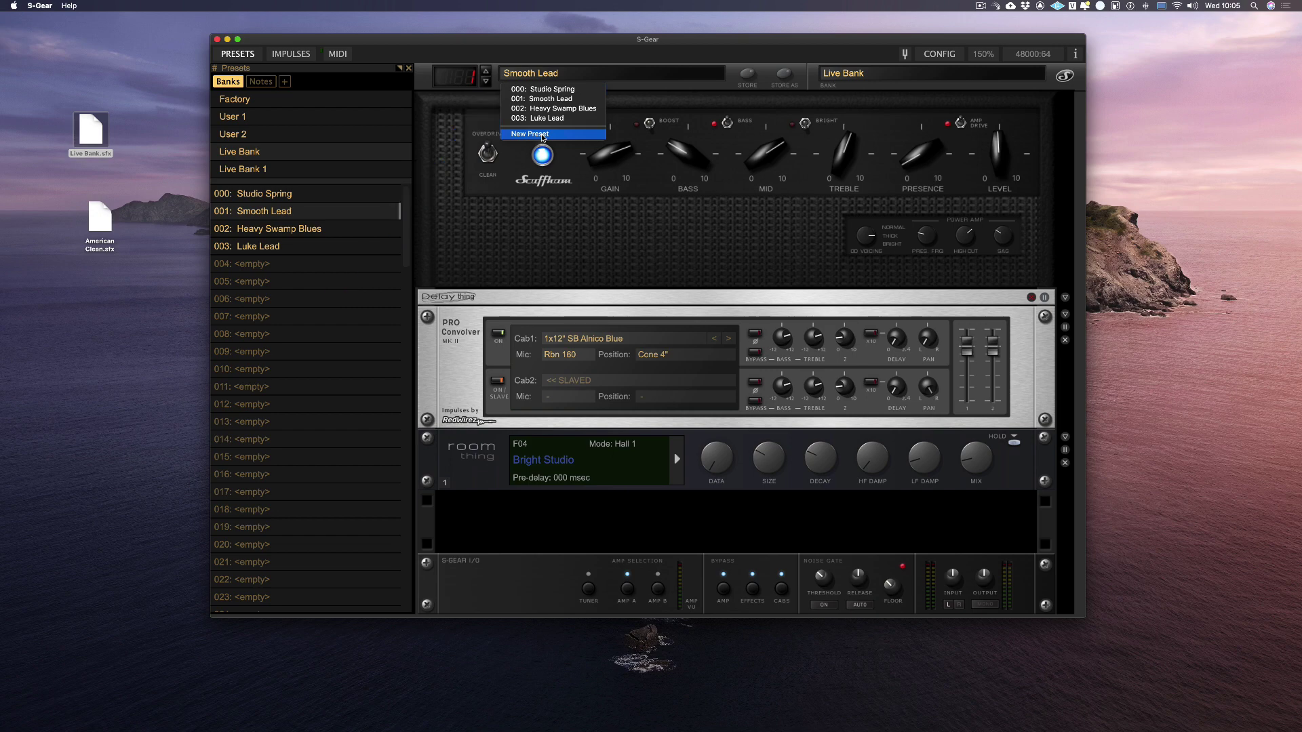
left_click(543, 135)
left_click(905, 74)
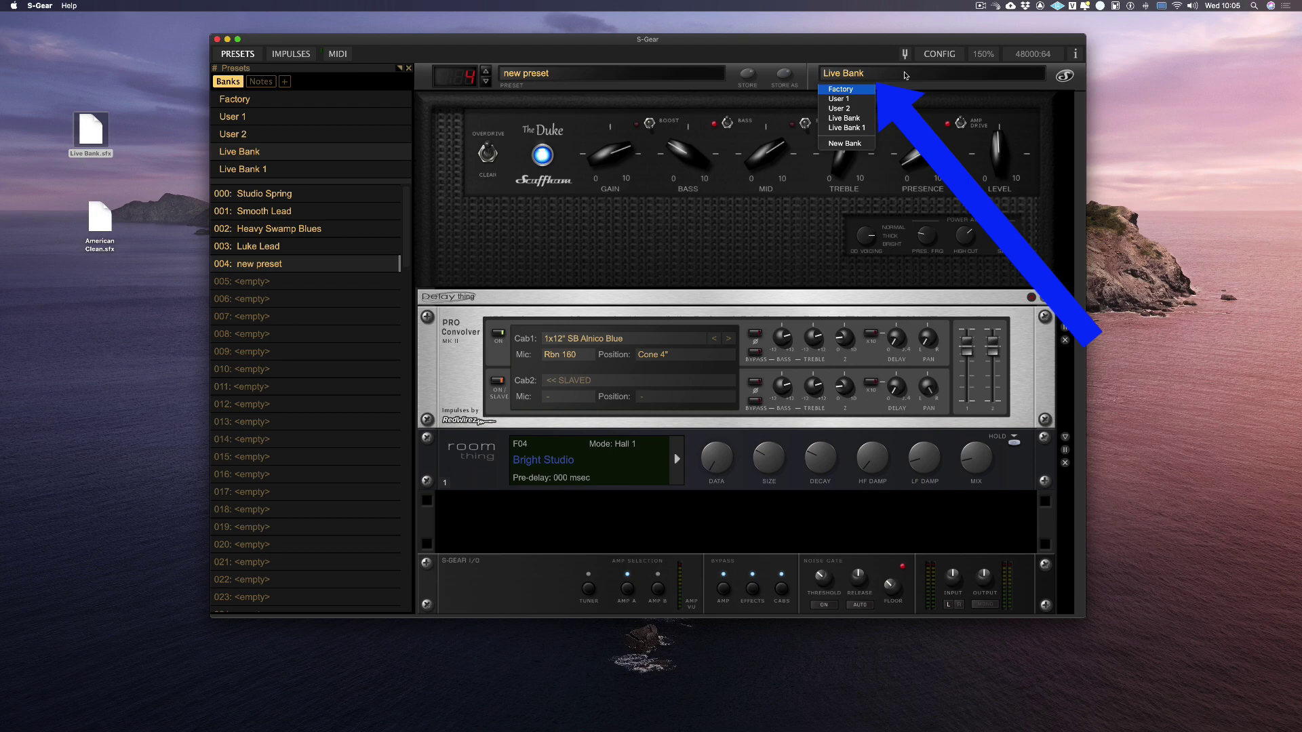
left_click(855, 145)
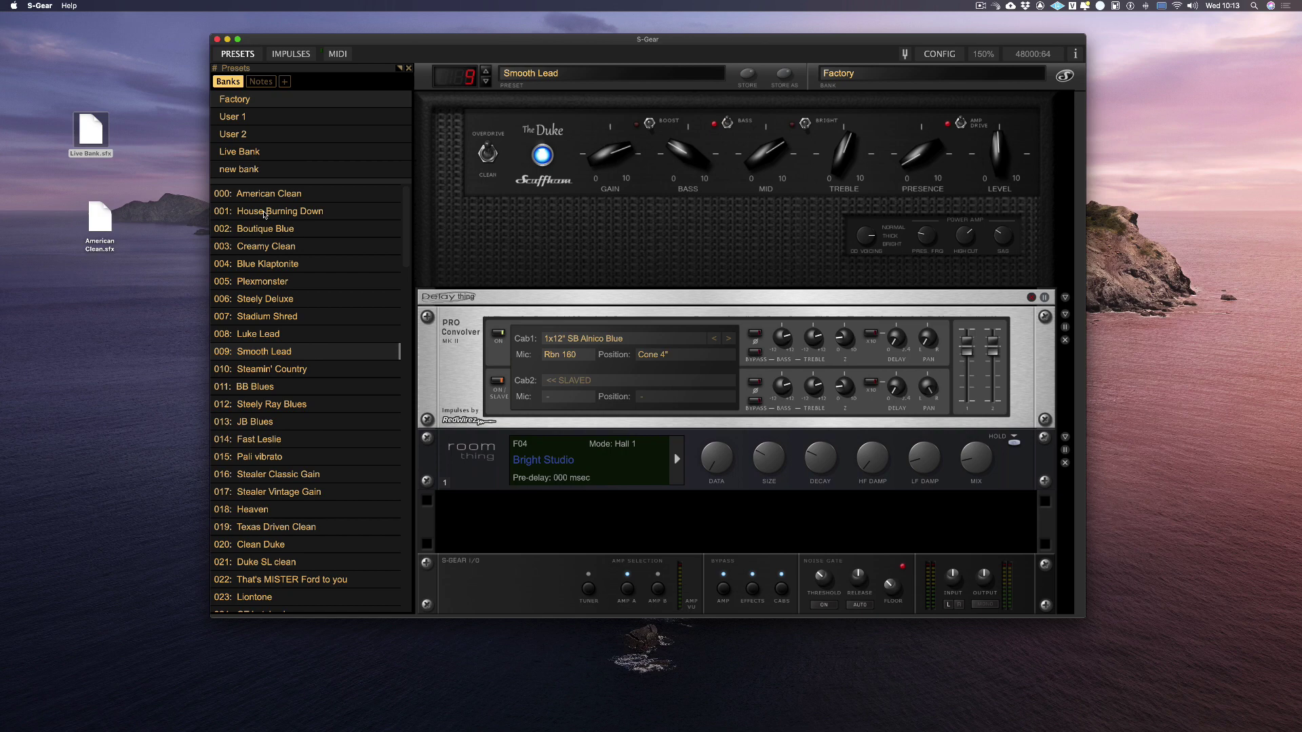
Move American Clean below Smooth Lead, Stadium Shred below BB Blues, and JB Blues to 004
left_click_drag(265, 194, 259, 367)
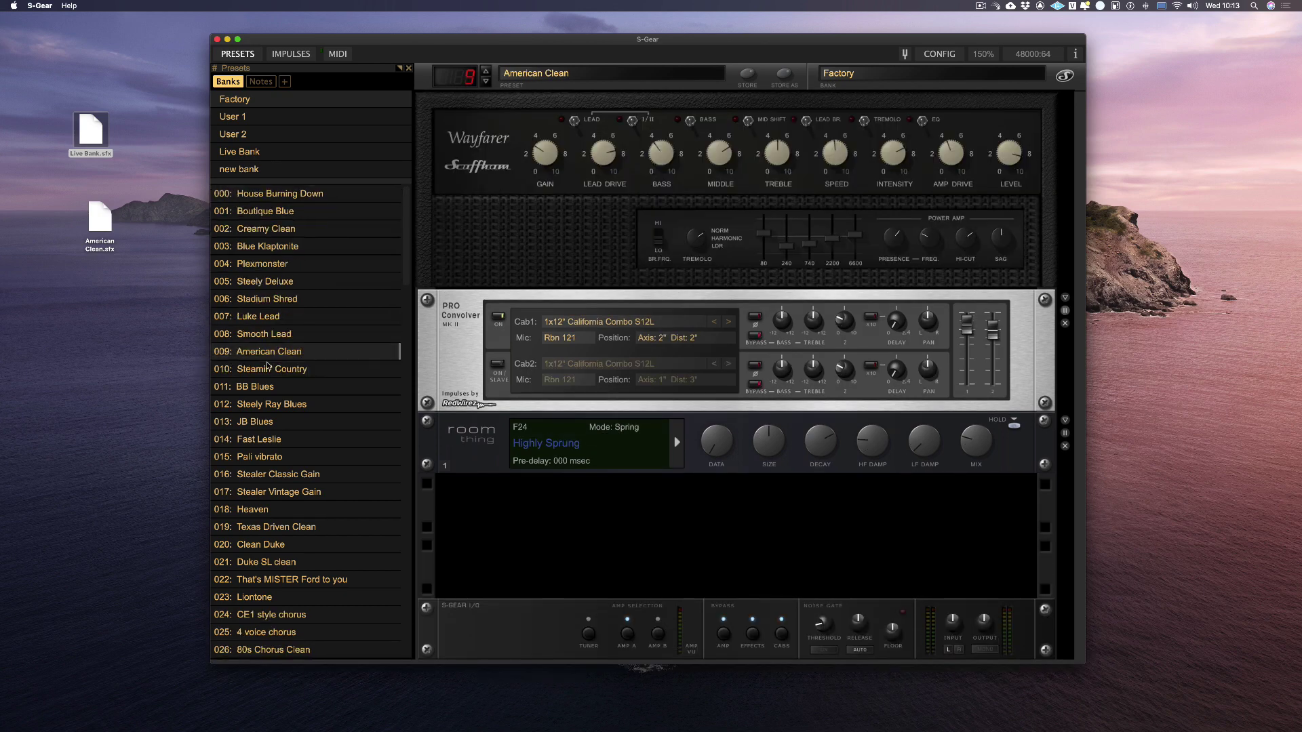
left_click(265, 386)
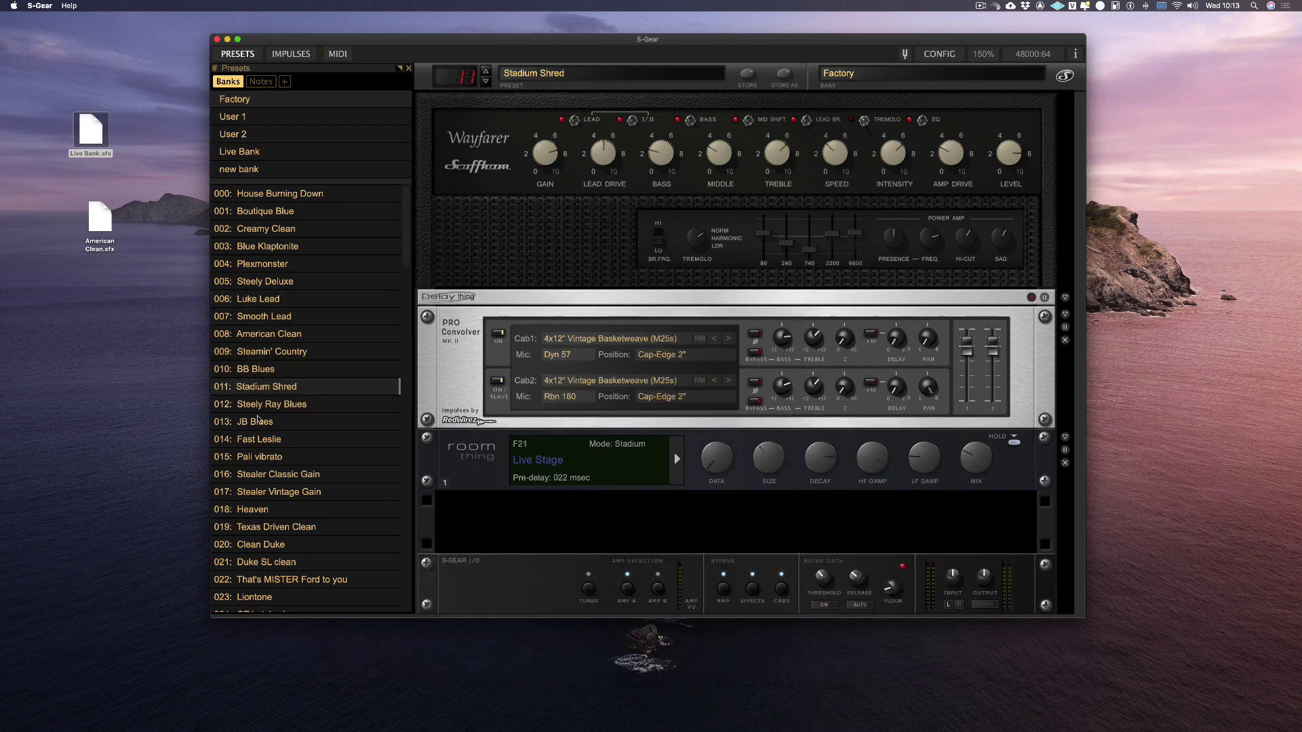
left_click_drag(259, 421, 274, 250)
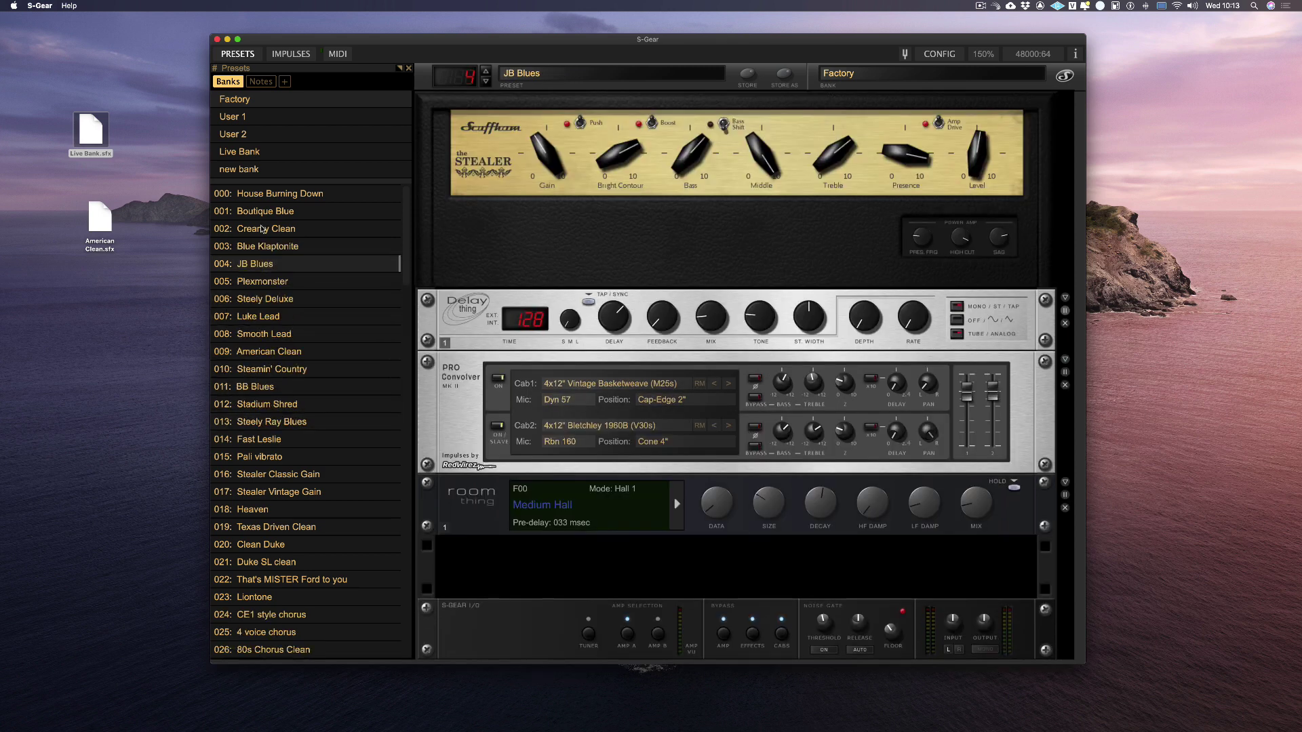